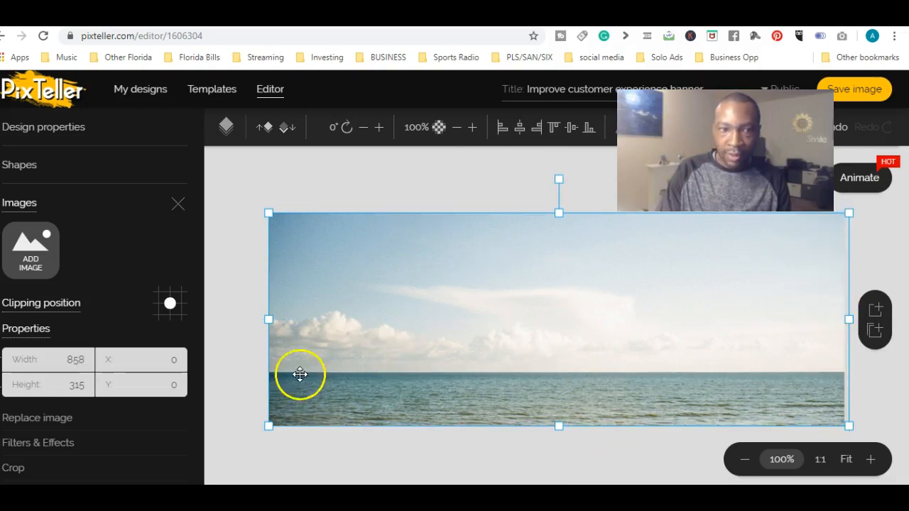
Replace the full-width ocean image on the banner with the sunlit beach and surf photo from the beach search results.
left_click(253, 390)
left_click(412, 335)
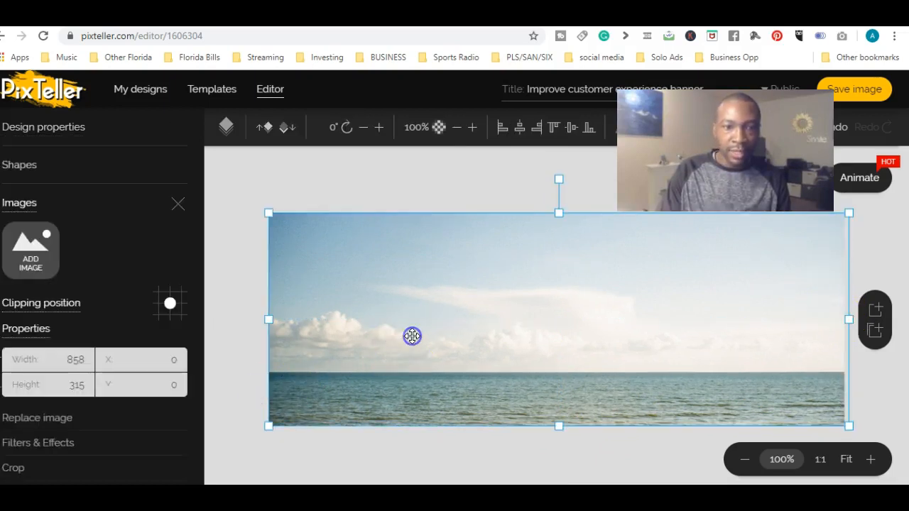
left_click(45, 419)
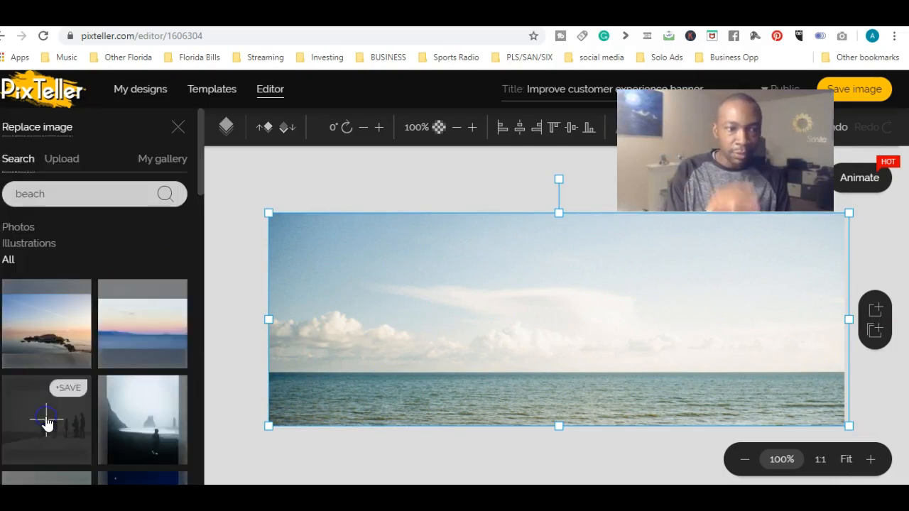
scroll(198, 215, "down", 10)
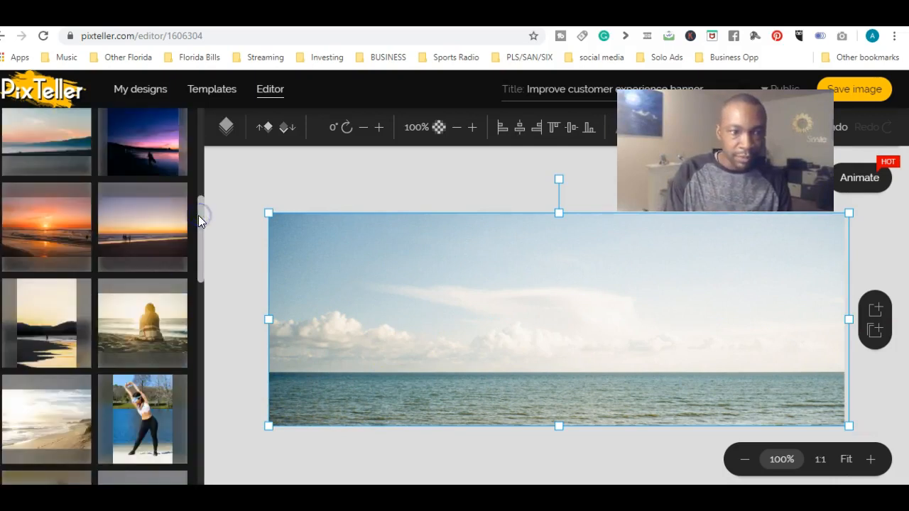
left_click_drag(198, 257, 200, 267)
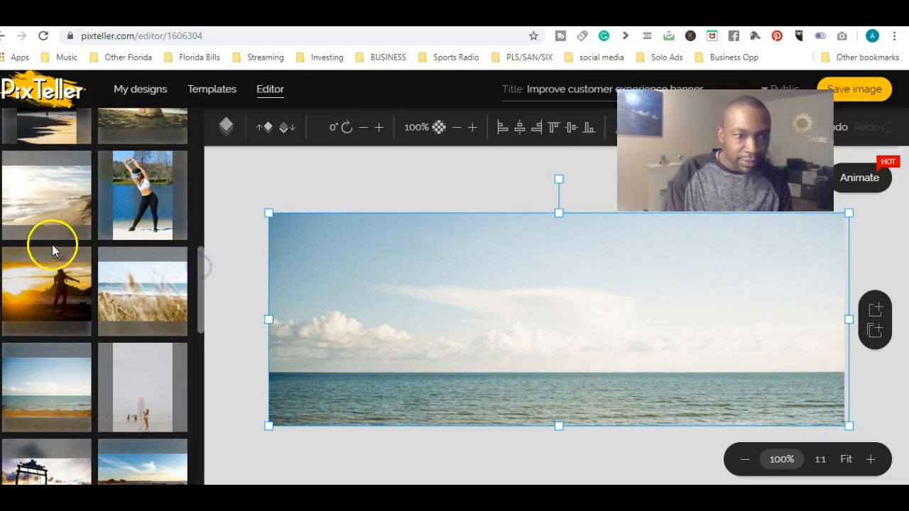
left_click(51, 206)
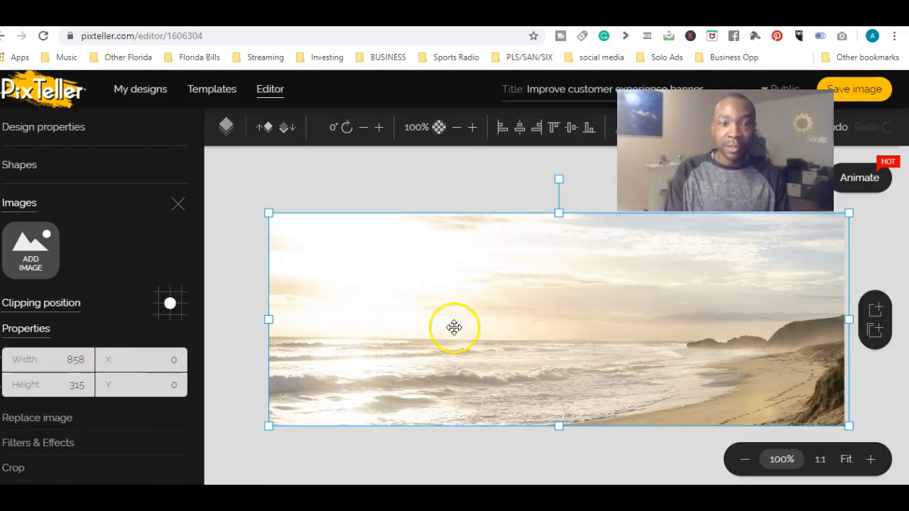
Set the beach photo as the design's background and delete the image of the woman holding the laptop.
left_click(229, 338)
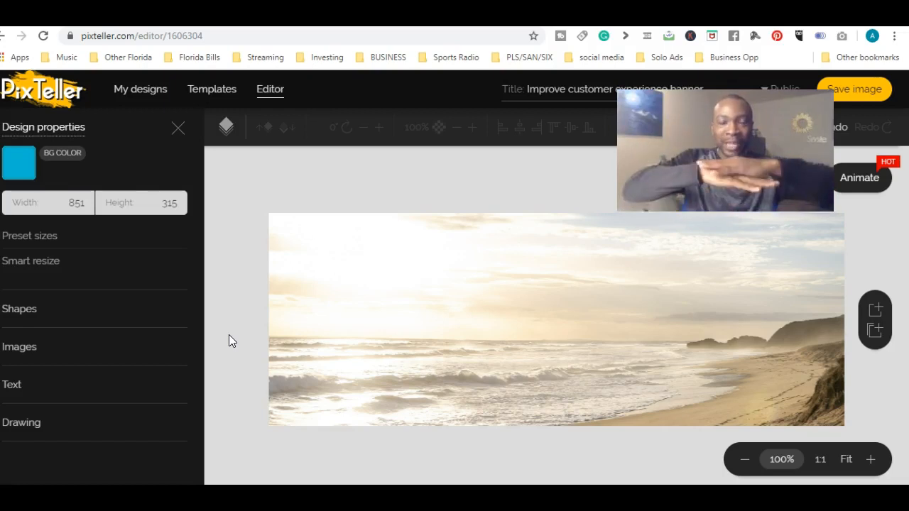
left_click(343, 324)
left_click_drag(201, 311, 204, 390)
left_click(54, 397)
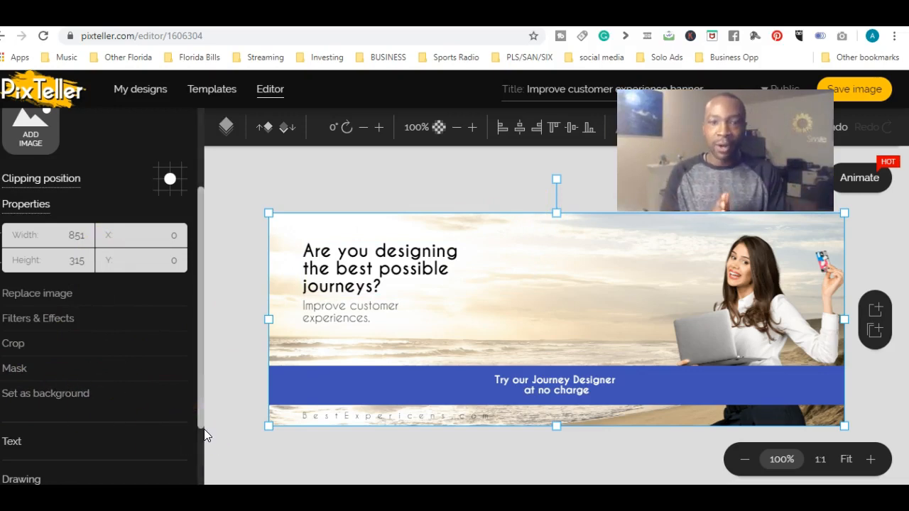
left_click(753, 297)
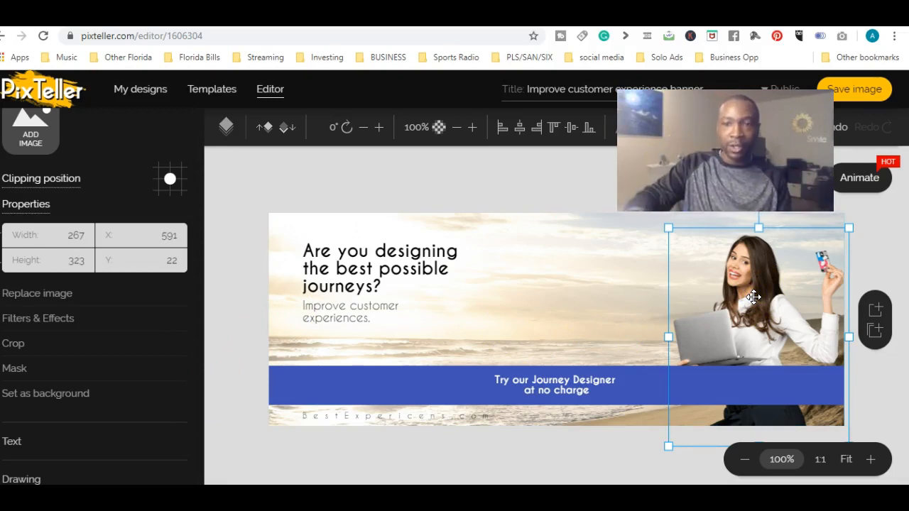
key("Delete")
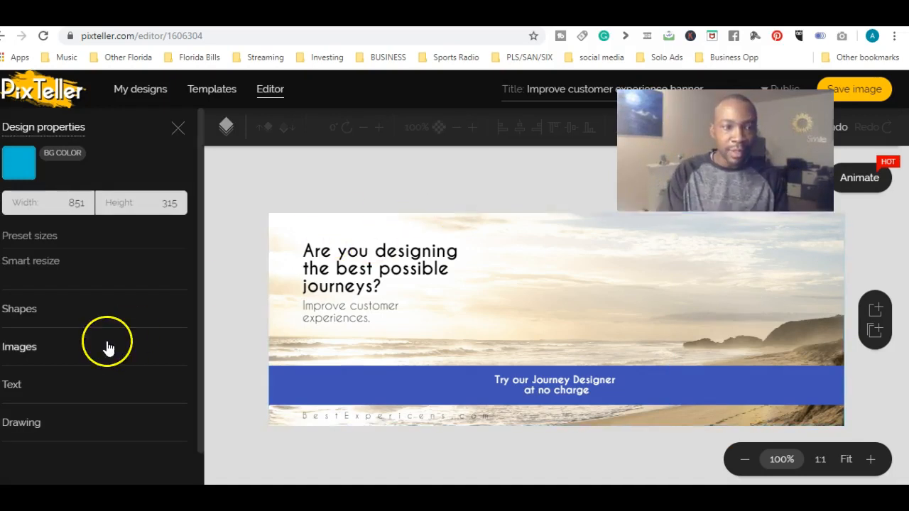
double_click(24, 342)
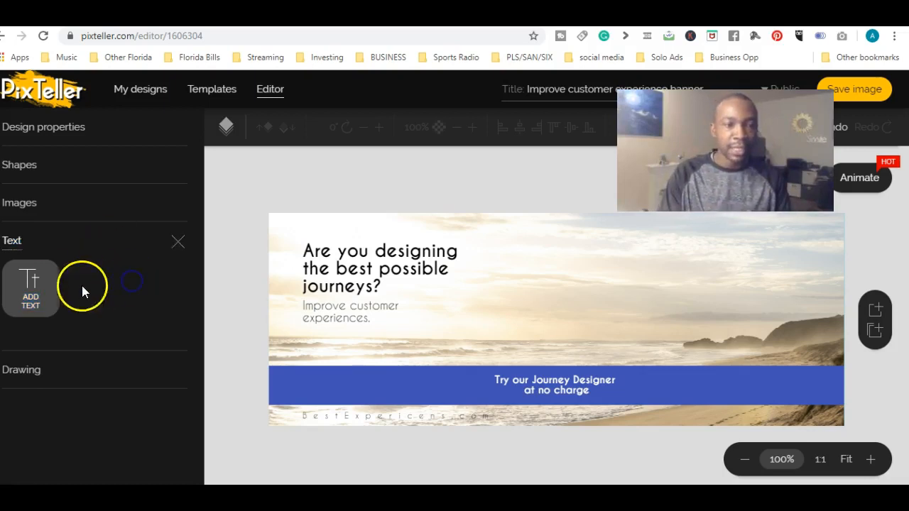
left_click(30, 288)
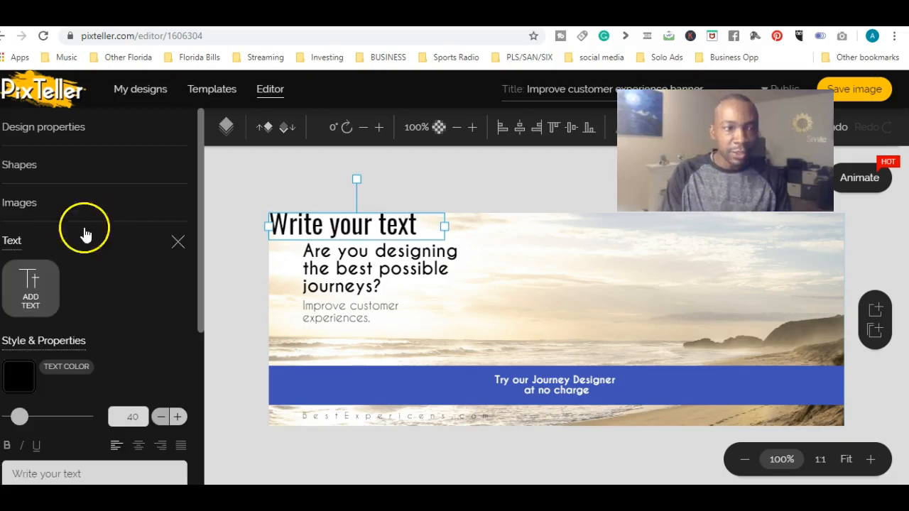
left_click(23, 203)
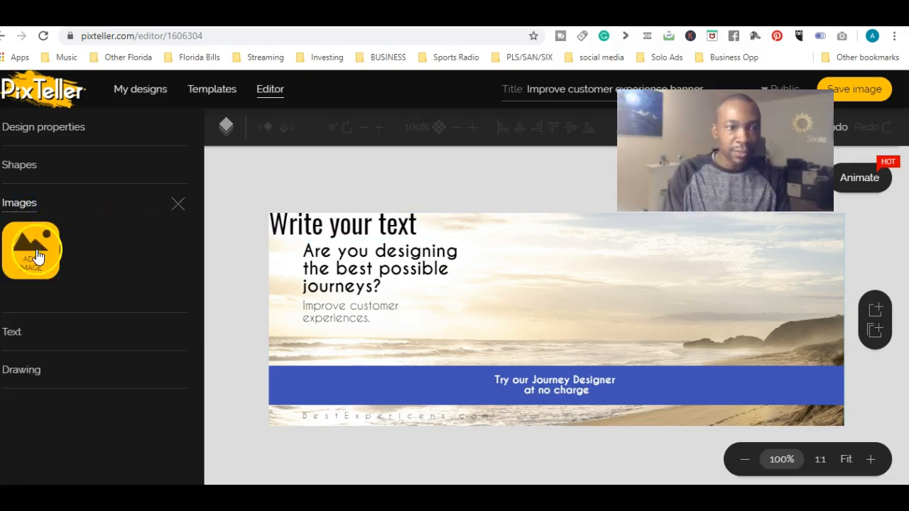
left_click(38, 257)
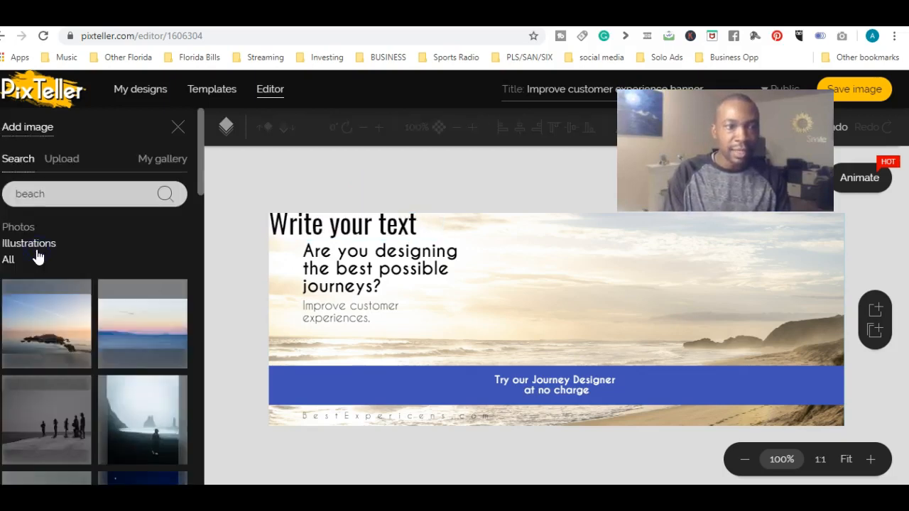
left_click(65, 160)
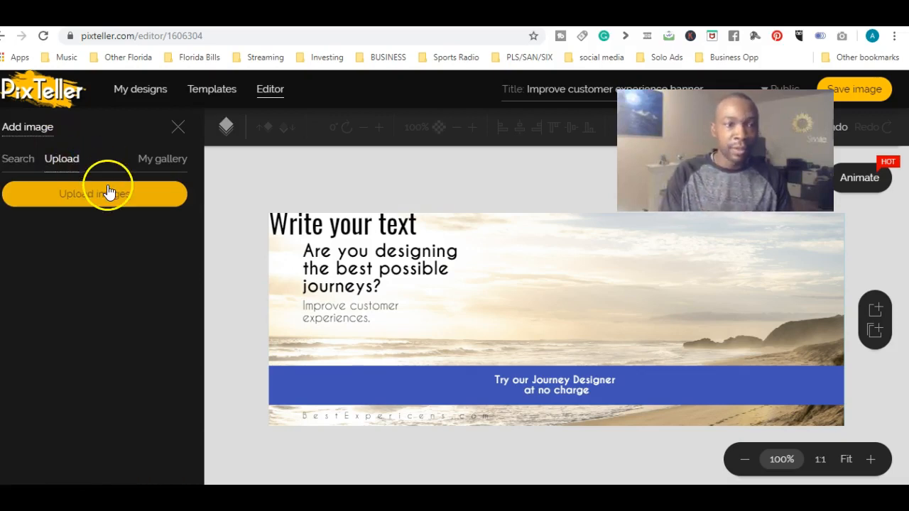
left_click(342, 232)
key("Delete")
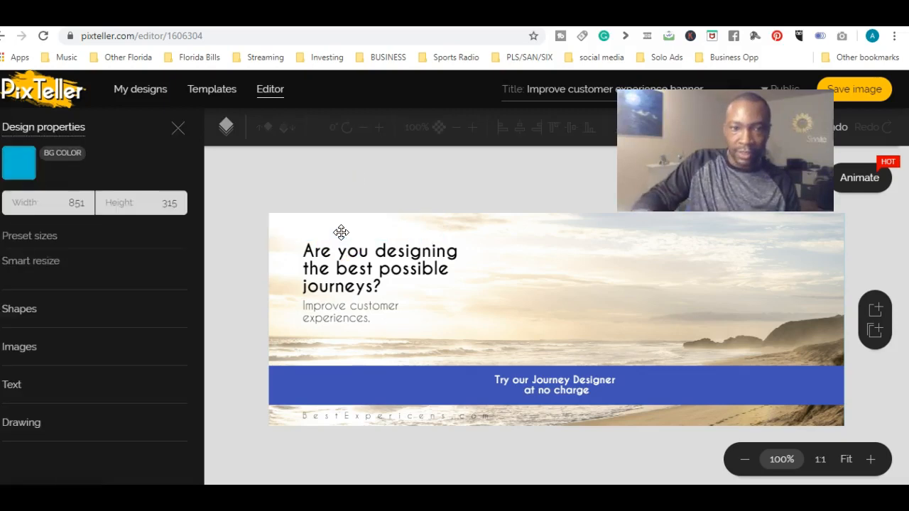
Upload the background-removed portrait from the Pictures folder, add it to the banner and place it on the right side at about X 635, Y 96.
left_click(23, 347)
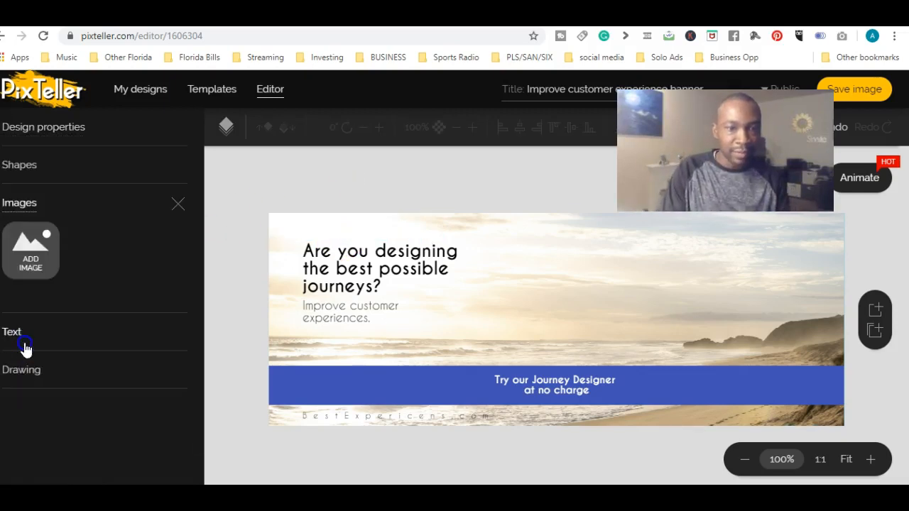
left_click(24, 257)
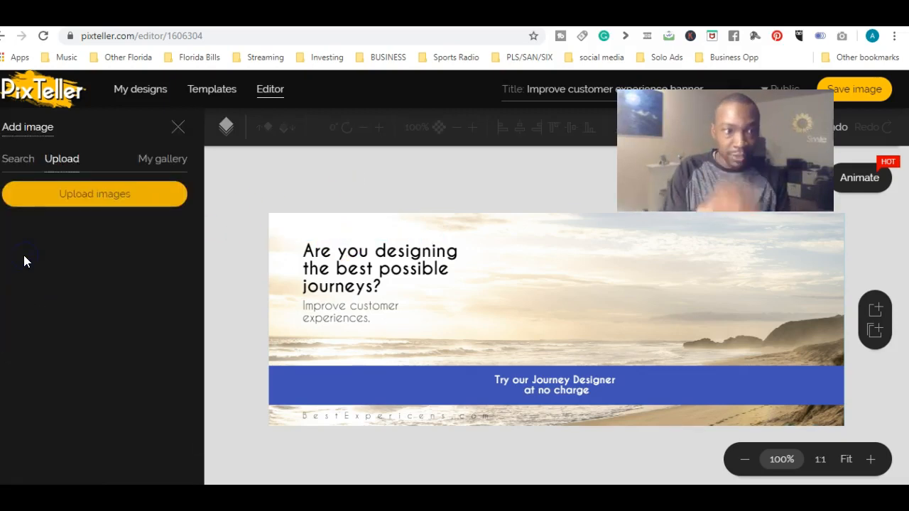
left_click(95, 198)
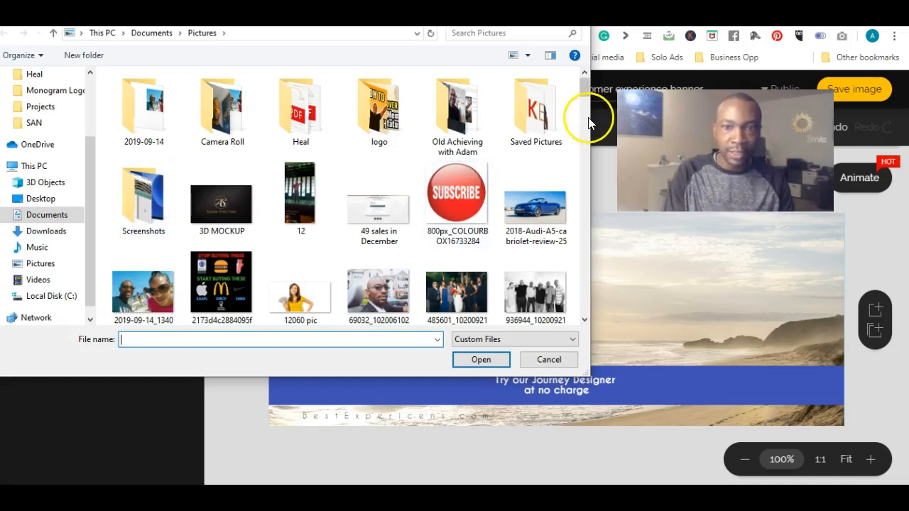
scroll(586, 103, "down", 3)
left_click_drag(585, 97, 586, 133)
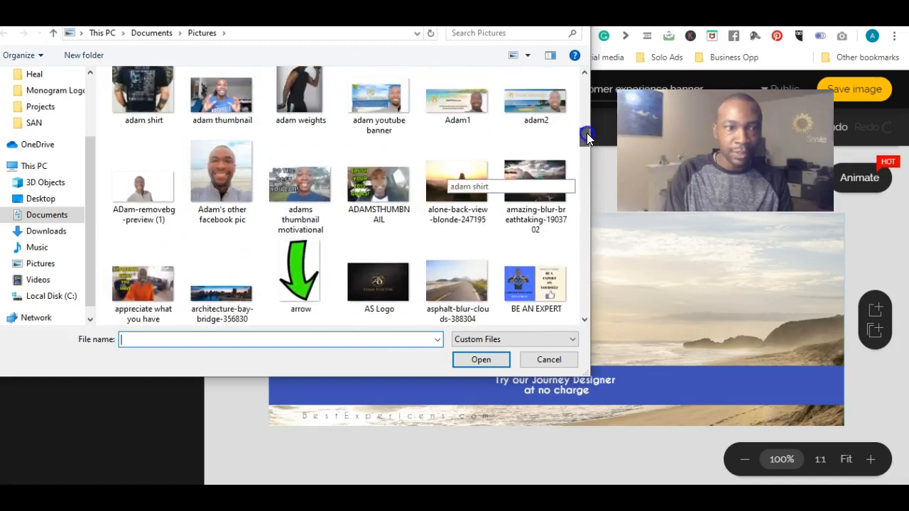
double_click(146, 185)
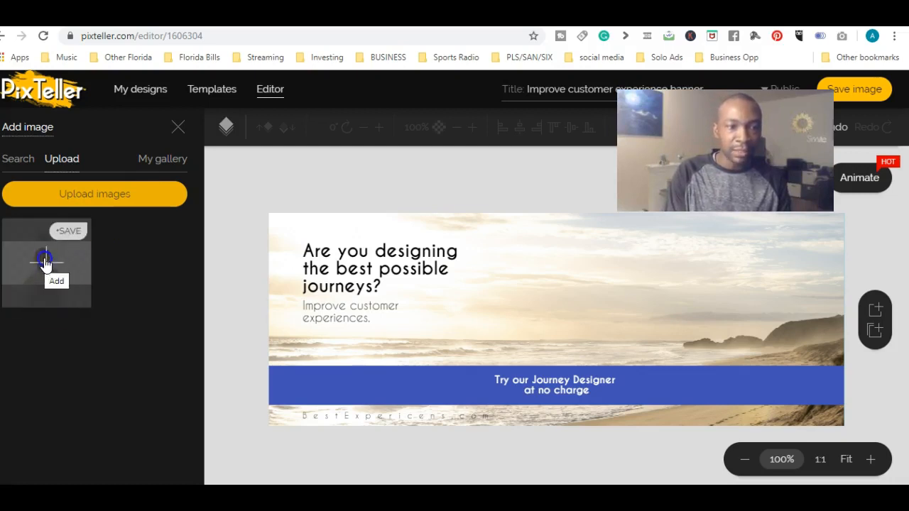
left_click(45, 263)
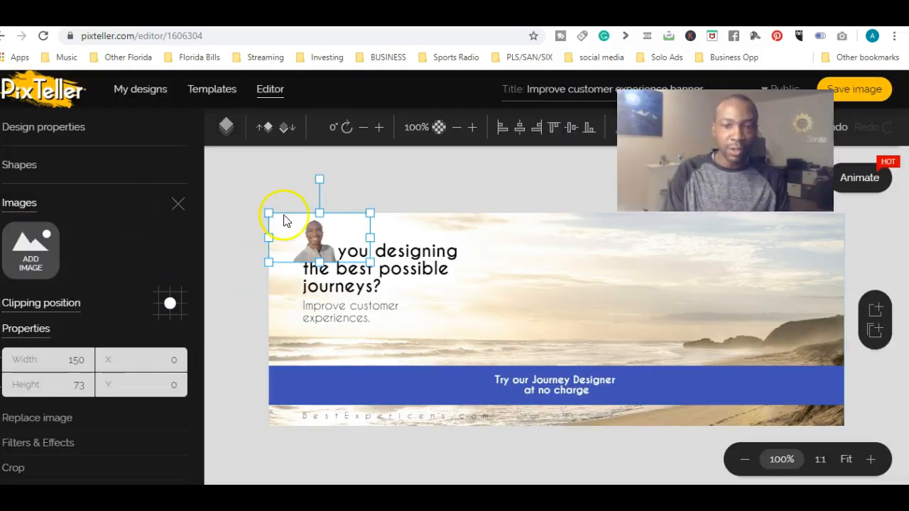
left_click_drag(331, 228, 751, 302)
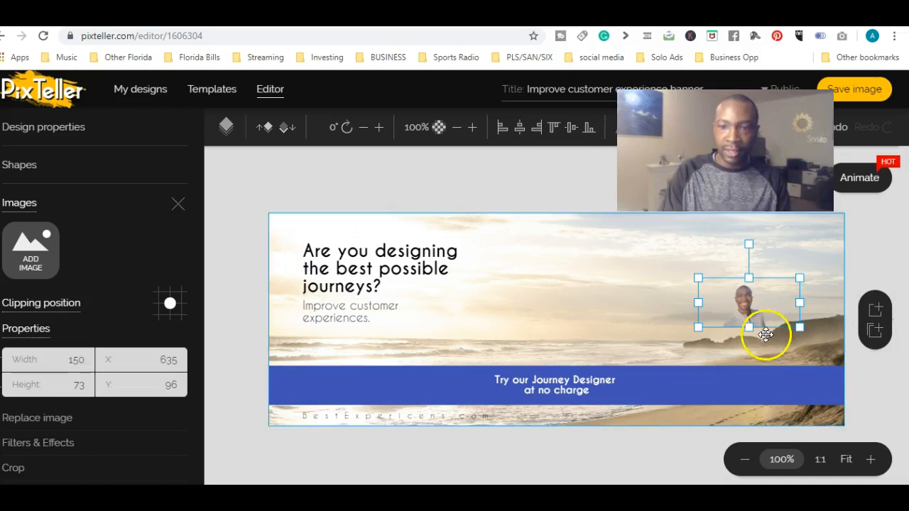
Move the blue bar up to about Y 146, across the middle of the banner.
left_click(682, 375)
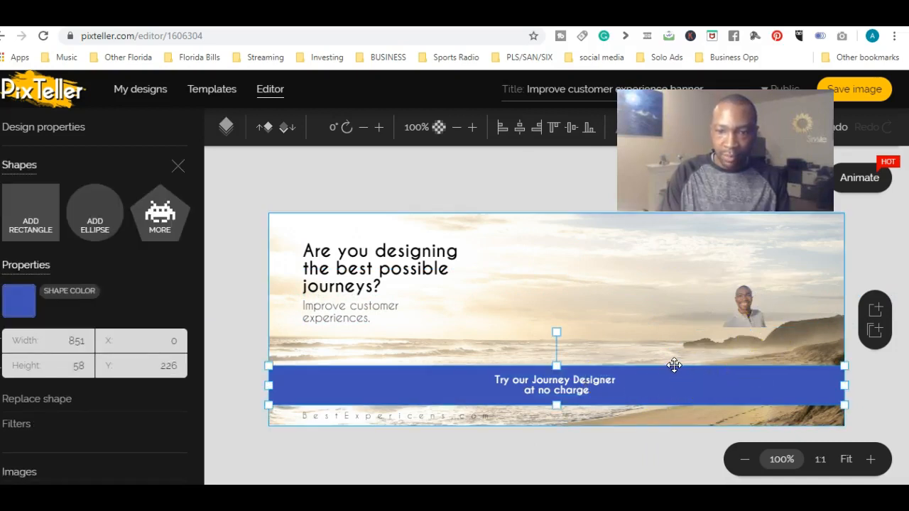
mouse_move(674, 365)
left_mouse_down()
mouse_move(670, 345)
mouse_move(670, 362)
left_mouse_up()
left_click(668, 376)
left_click(509, 384)
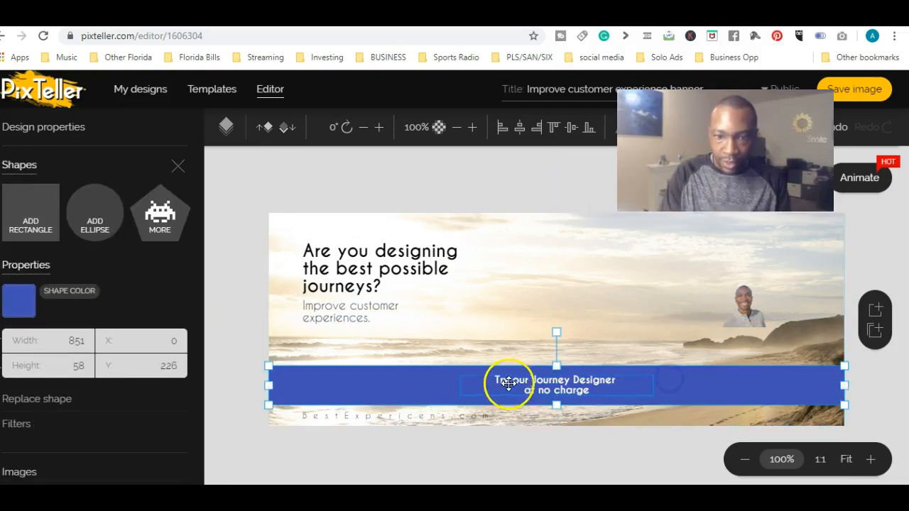
left_click(451, 365)
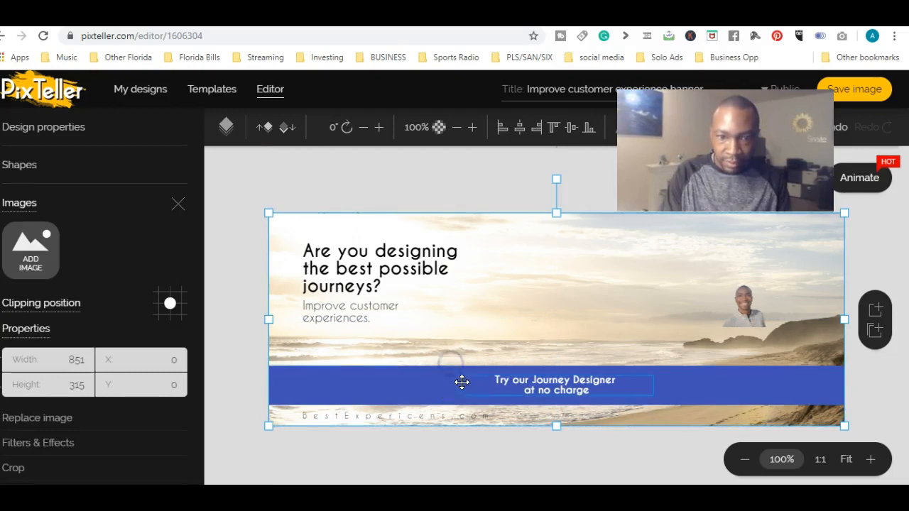
left_click(407, 379)
left_click(408, 371)
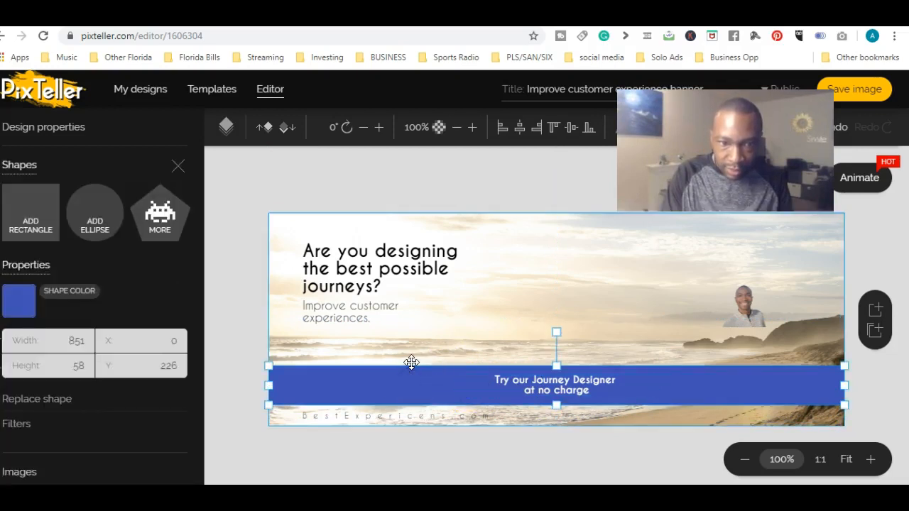
left_click_drag(302, 378, 306, 325)
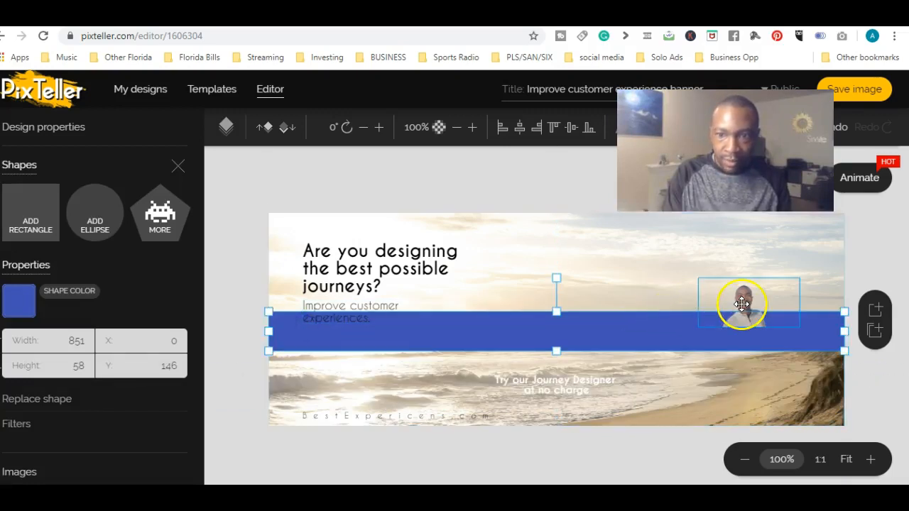
Enlarge the portrait to about 369 by 250 and position it on the right half of the banner at about X 483, Y 44.
left_click_drag(740, 306, 745, 378)
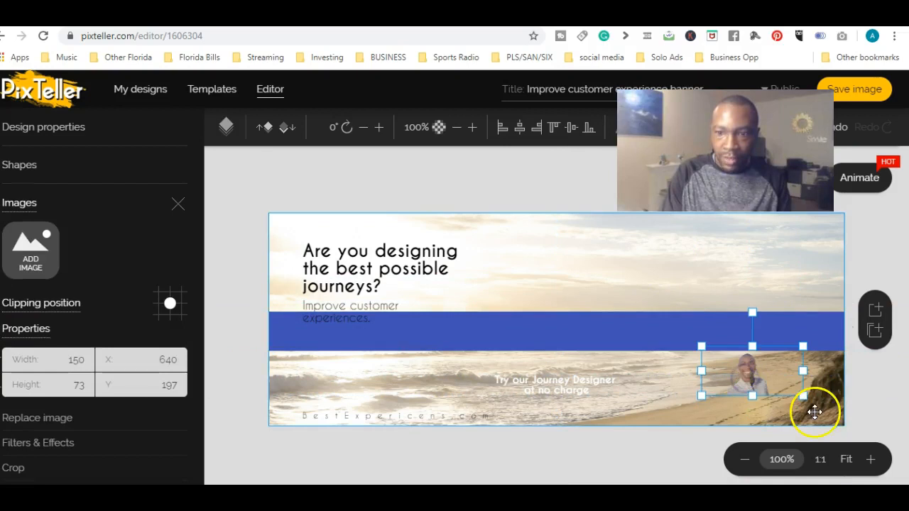
left_click_drag(702, 347, 653, 263)
left_click_drag(803, 392, 844, 412)
left_click_drag(737, 311, 734, 265)
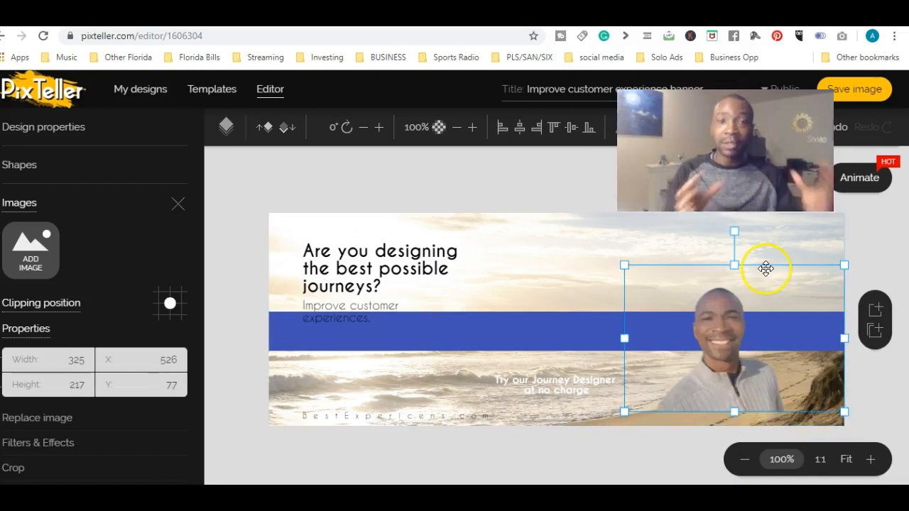
left_click_drag(624, 265, 600, 235)
Move the "Try our Journey Designer at no charge" text onto the blue bar and delete the headline and the "Improve customer experiences." text.
left_click(547, 390)
left_click_drag(553, 386, 464, 328)
left_click(395, 260)
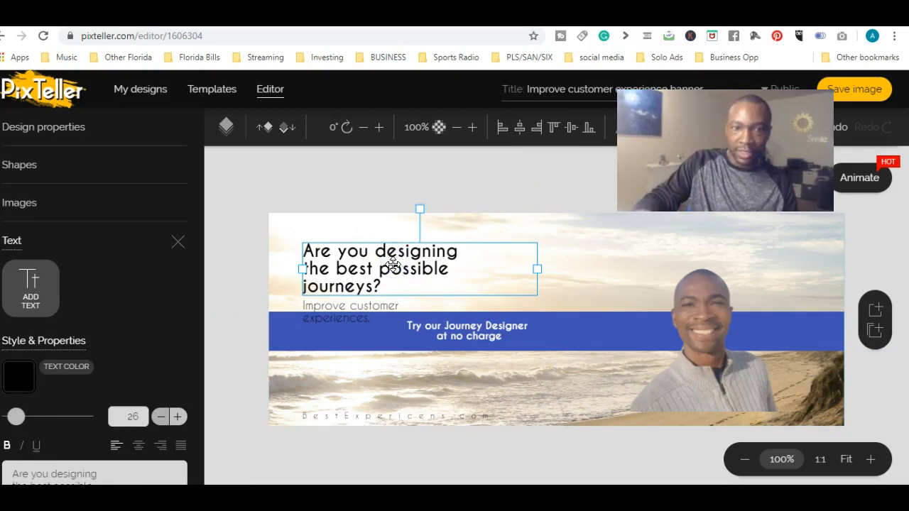
key("Delete")
left_click(355, 307)
key("Delete")
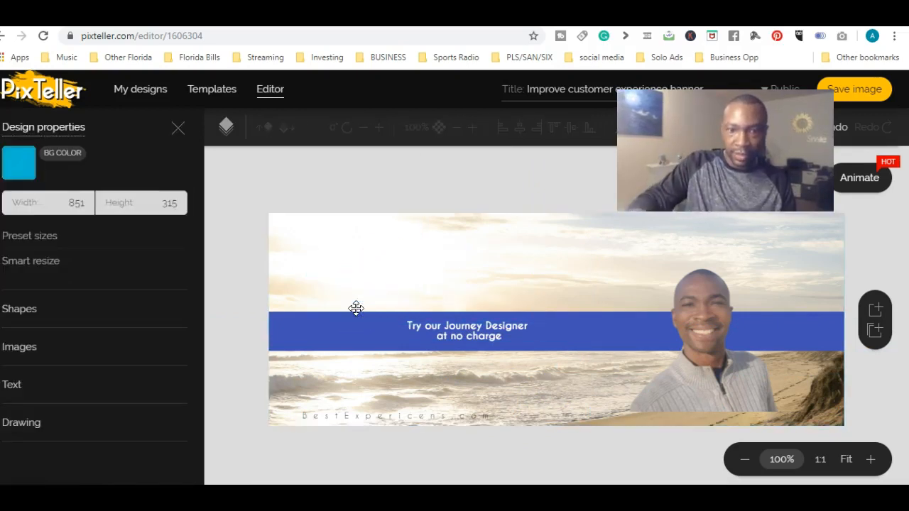
Enlarge the portrait to about 461 by 312 and shift it toward the banner's lower right edge, at about X 476, Y 23.
left_click(728, 355)
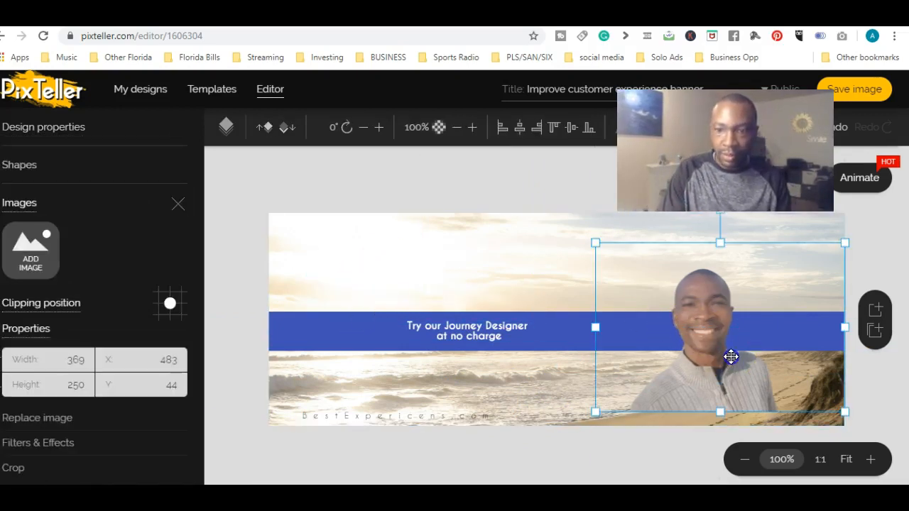
left_click_drag(595, 243, 556, 216)
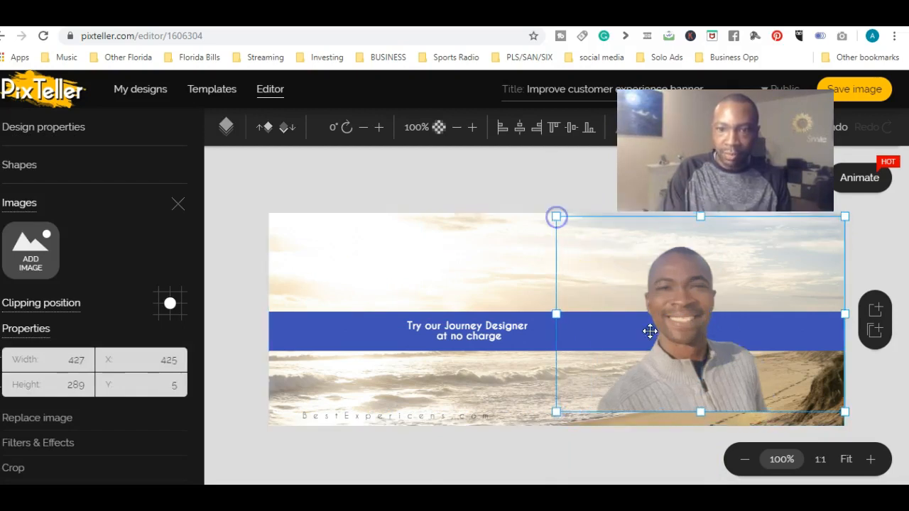
left_click_drag(714, 362, 773, 383)
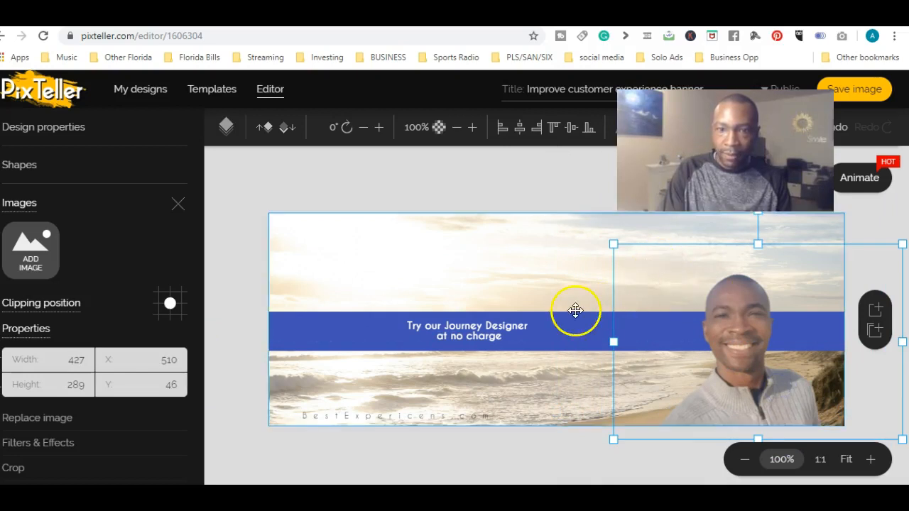
left_click_drag(614, 244, 590, 228)
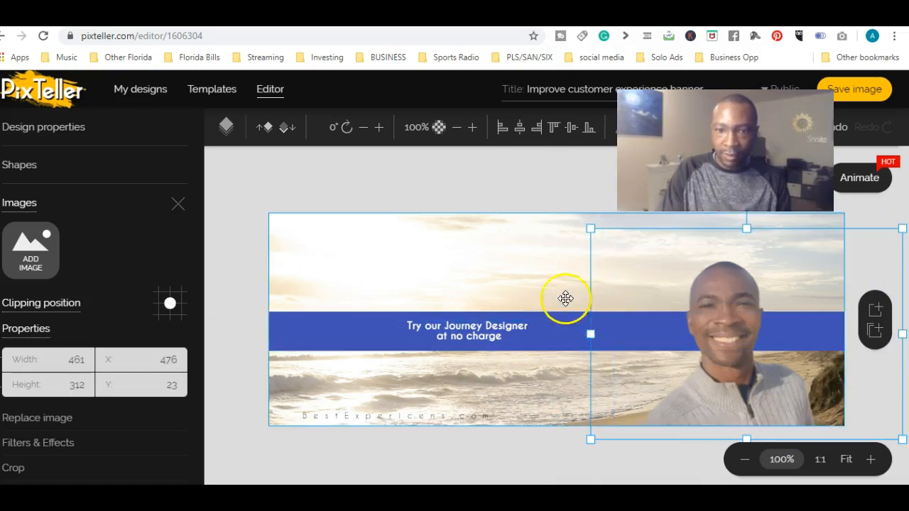
left_click(559, 264)
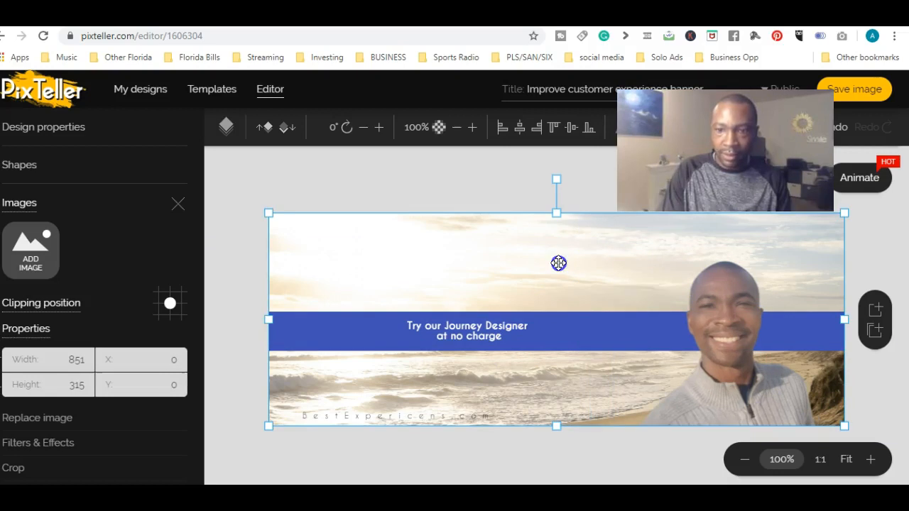
left_click(375, 332)
left_click(331, 323)
mouse_move(336, 311)
left_mouse_down()
mouse_move(335, 294)
mouse_move(335, 311)
left_mouse_up()
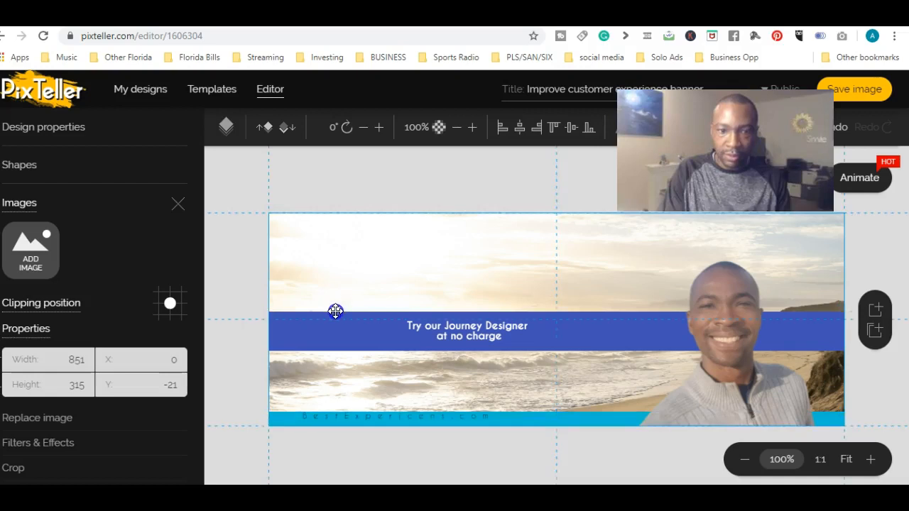
Delete the "BestExpericens.com" text and move the blue bar up to about Y 102.
left_click(396, 416)
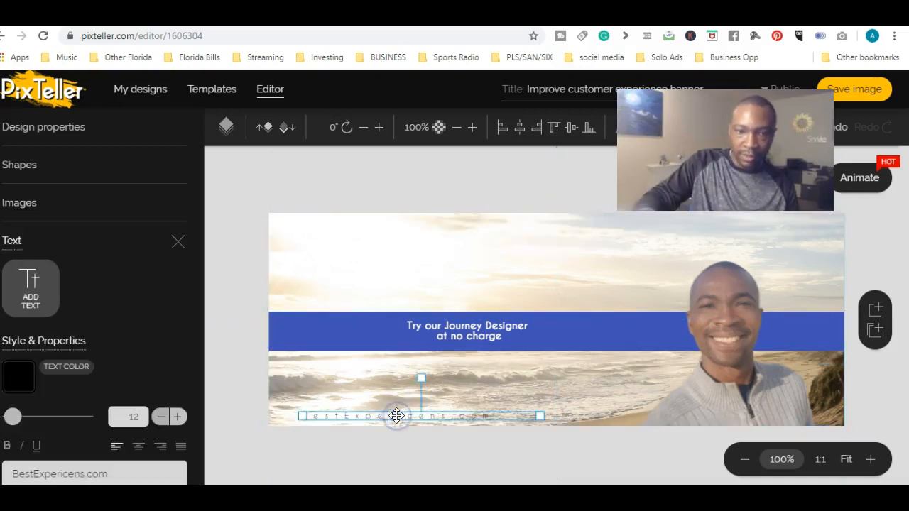
key("Delete")
left_click(353, 318)
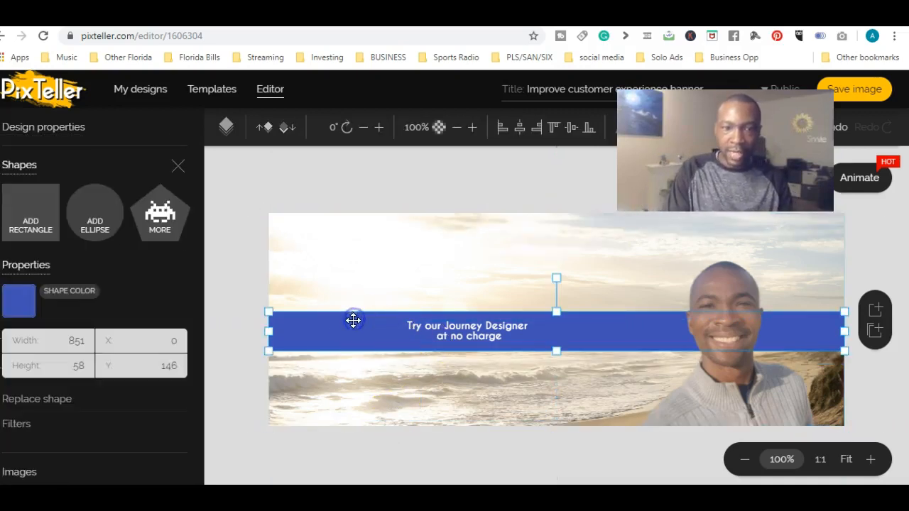
left_click_drag(369, 330, 360, 302)
left_click(356, 345)
Move the "Try our Journey Designer at no charge" text onto the blue bar at X 153, Y 116, and realign the bar with the banner's sides.
left_click(500, 332)
left_click_drag(491, 334, 490, 298)
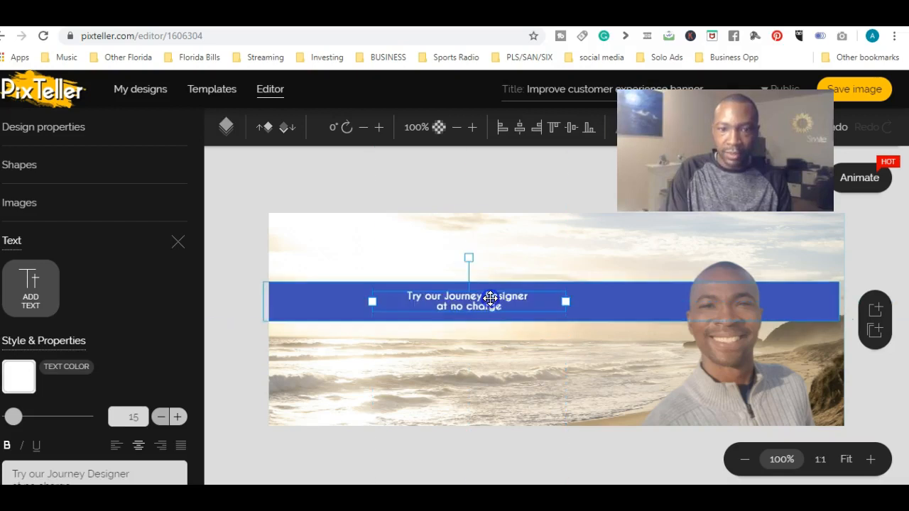
left_click(540, 398)
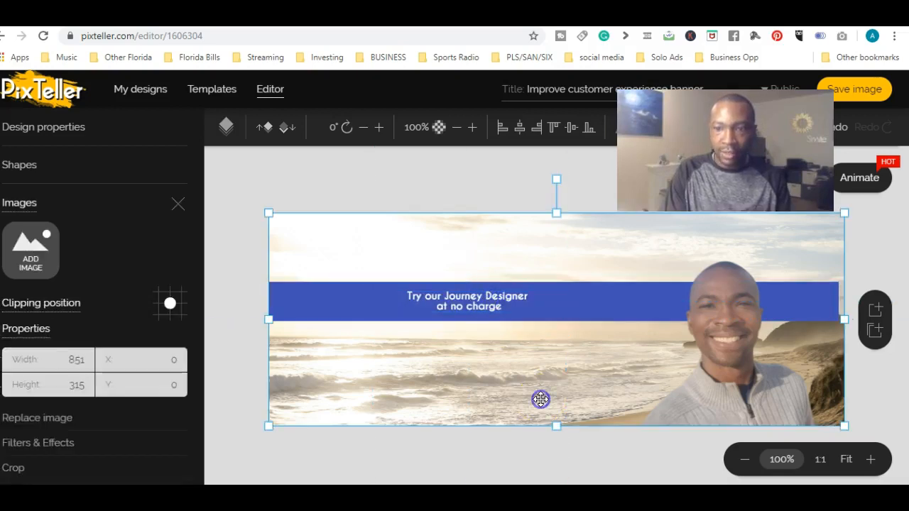
left_click(356, 293)
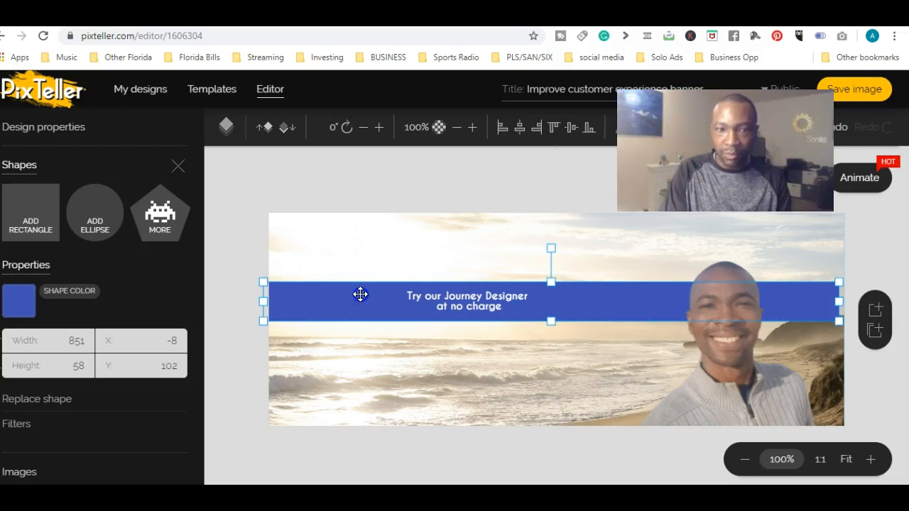
left_click_drag(360, 294, 368, 299)
left_click(337, 374)
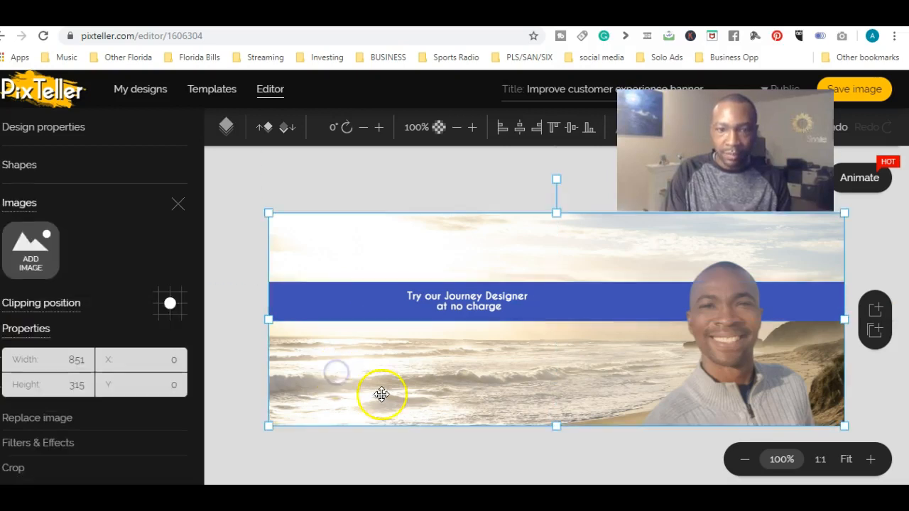
Enlarge the portrait to about 487 by 329 and position it at about X 466, Y 6.
left_click(740, 371)
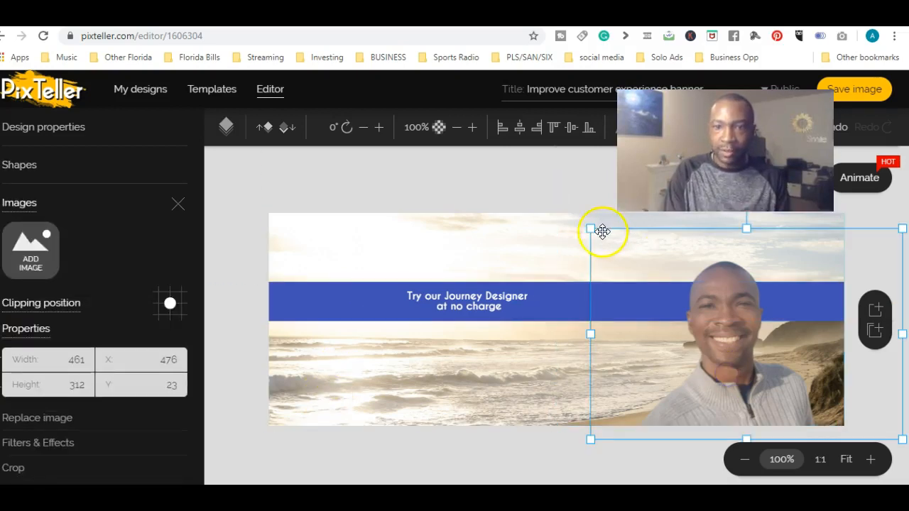
left_click_drag(590, 228, 582, 217)
left_click_drag(757, 334, 766, 338)
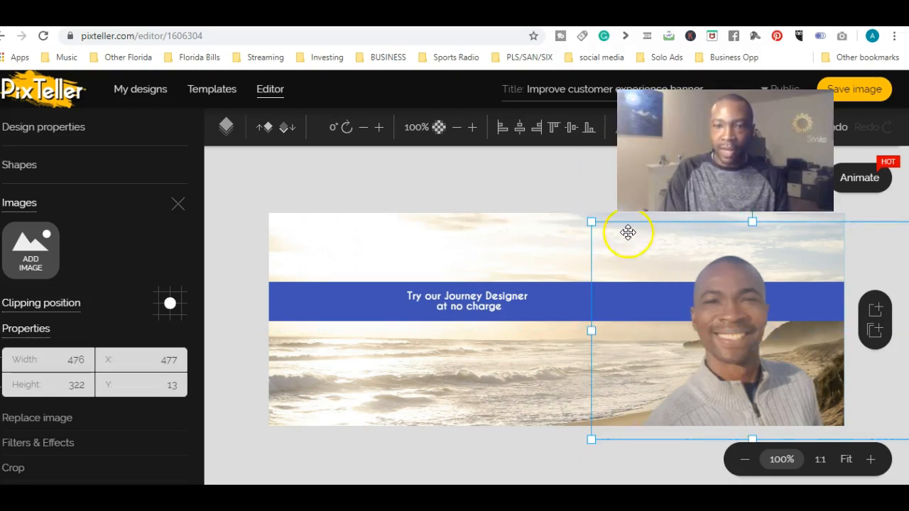
left_click_drag(592, 222, 588, 217)
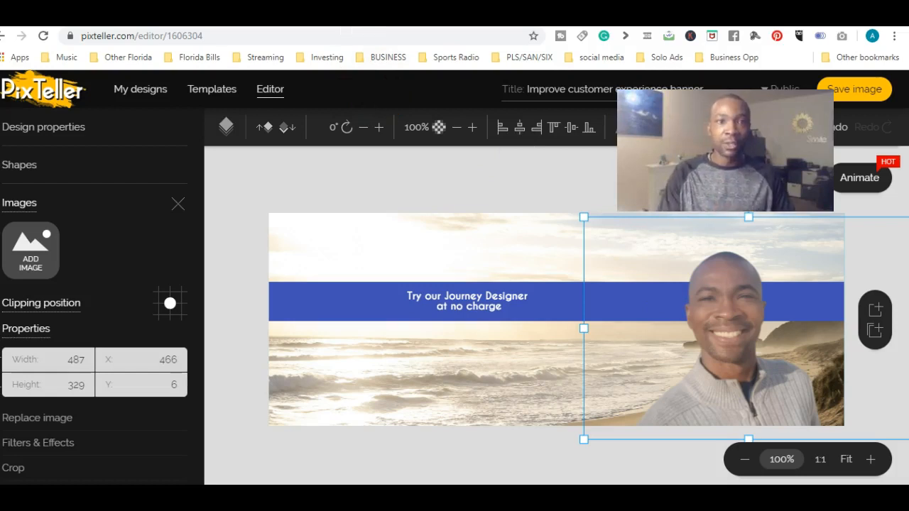
Open the remove.bg website in a new browser tab.
key("ctrl+t")
left_click(270, 39)
type("reomov")
key("BackSpace")
key("BackSpace")
key("BackSpace")
key("BackSpace")
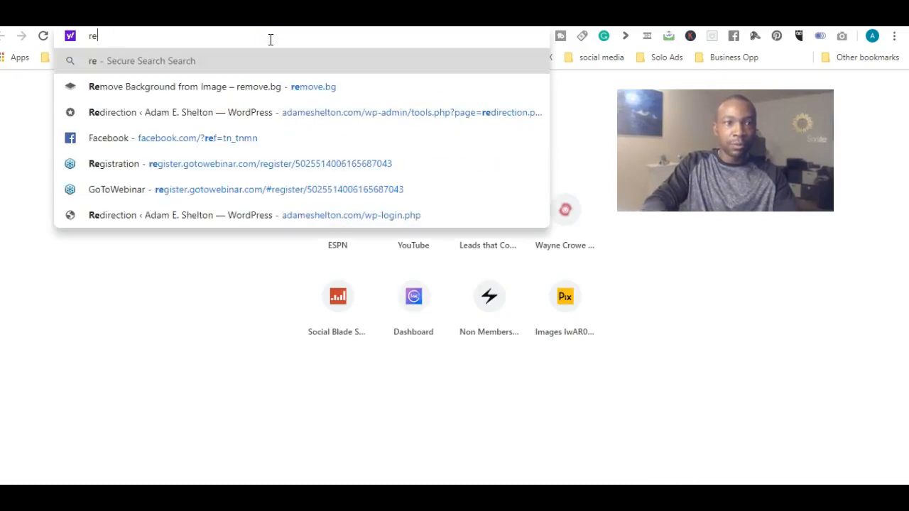
type("mo")
key("Return")
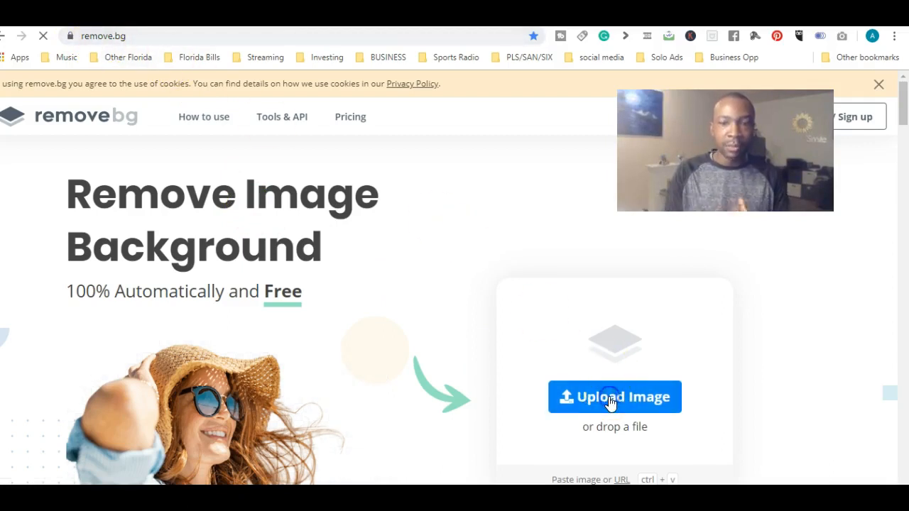
Upload the beach selfie in the blue shirt from the Pictures folder for background removal.
left_click(397, 434)
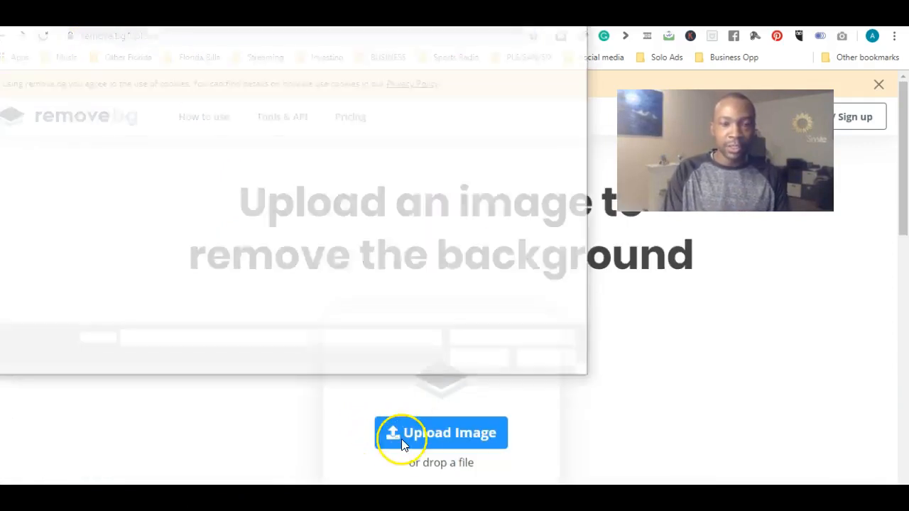
left_click_drag(589, 97, 587, 159)
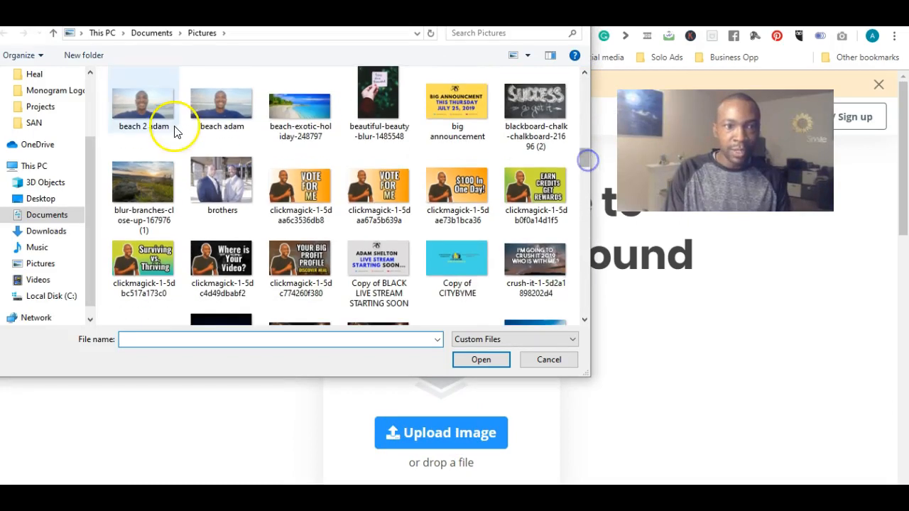
double_click(235, 103)
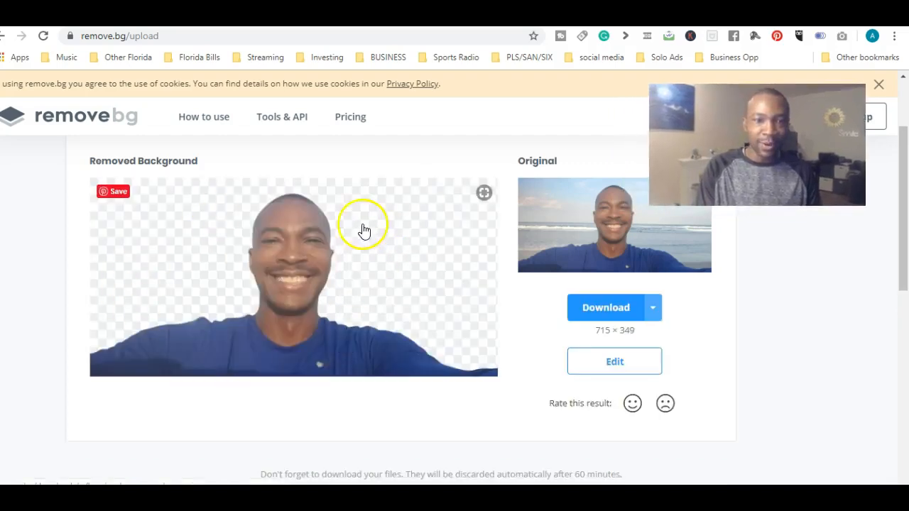
Download the background-free selfie as a PNG and open it in Photos.
left_click(601, 308)
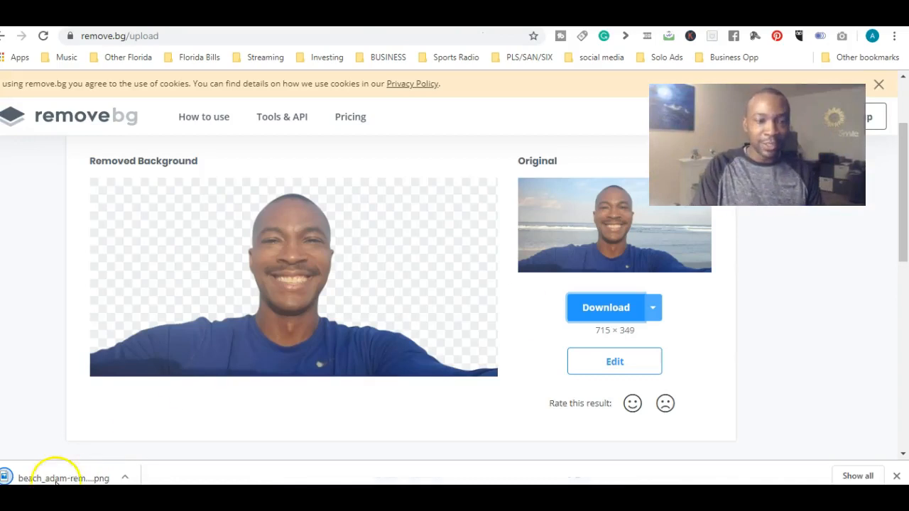
left_click(58, 470)
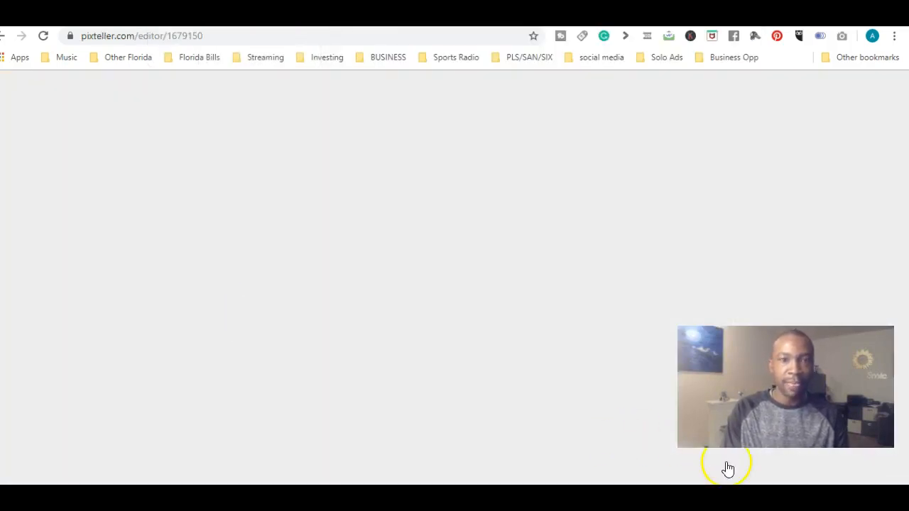
key("alt+Tab")
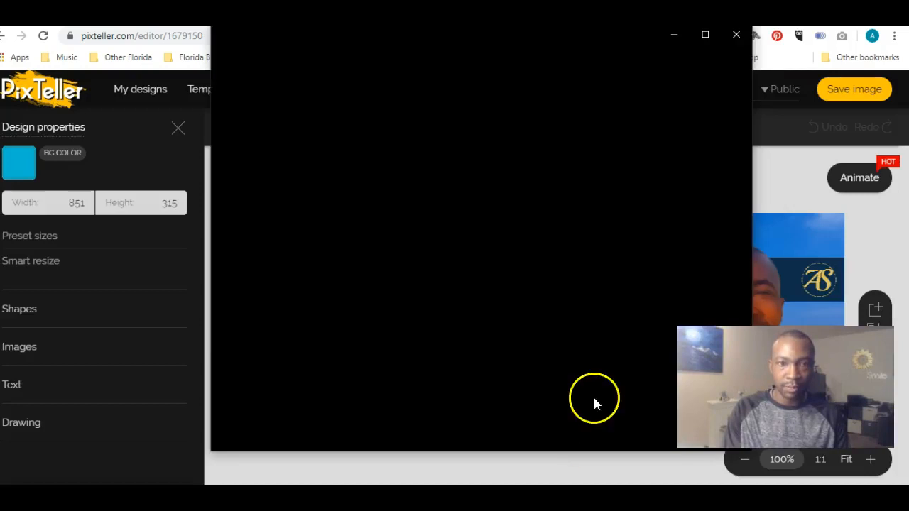
Return to the banner, copy the "I Teach People" slogan from Notepad, and select the blue bar's existing text for replacement.
left_click(562, 463)
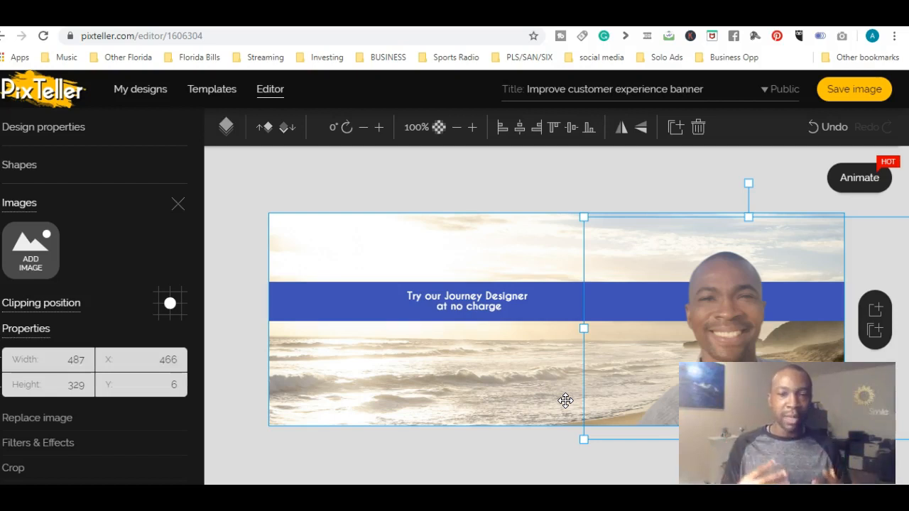
left_click(783, 284)
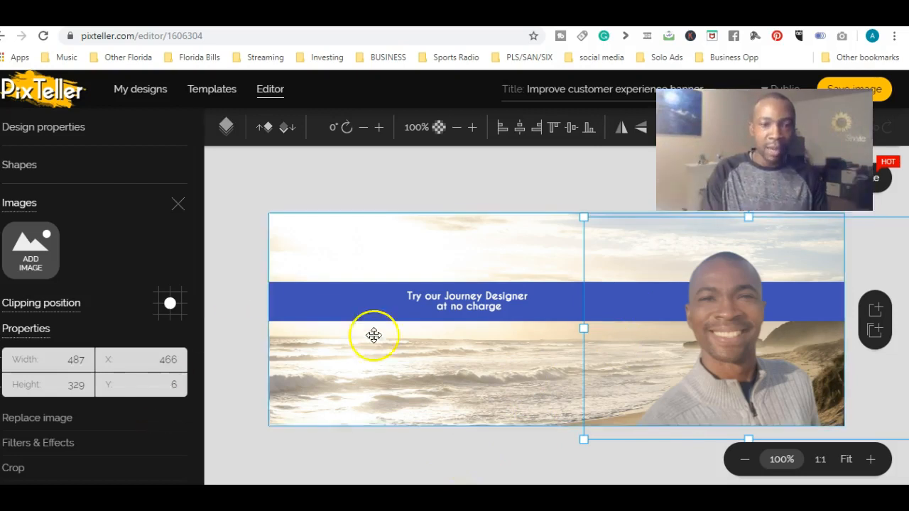
left_click(385, 301)
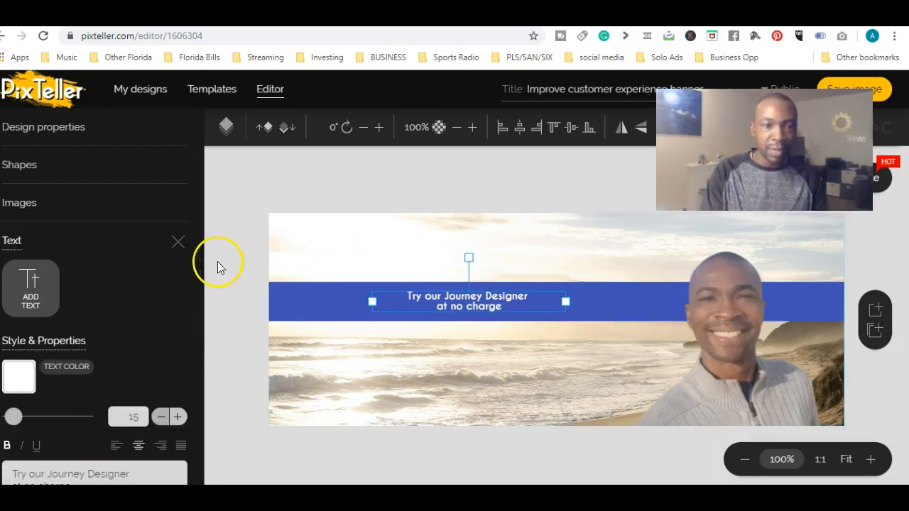
left_click_drag(200, 253, 203, 319)
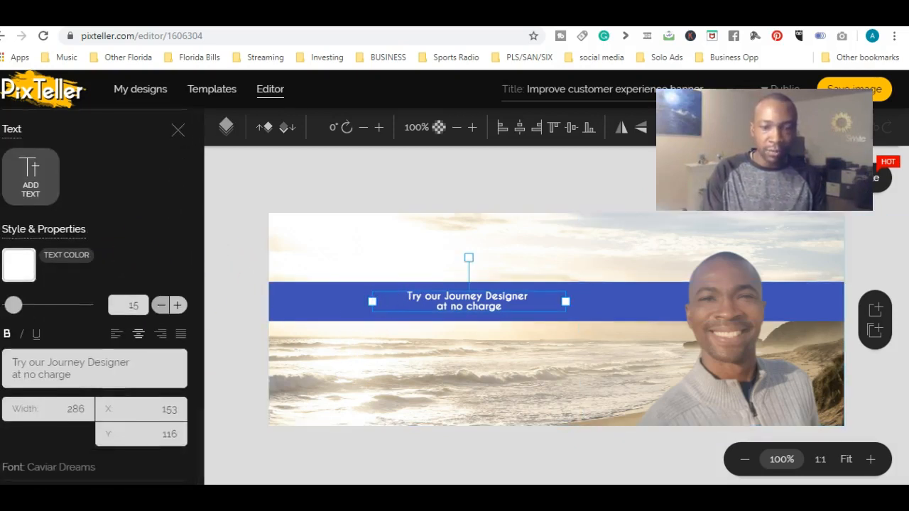
key("alt+Tab")
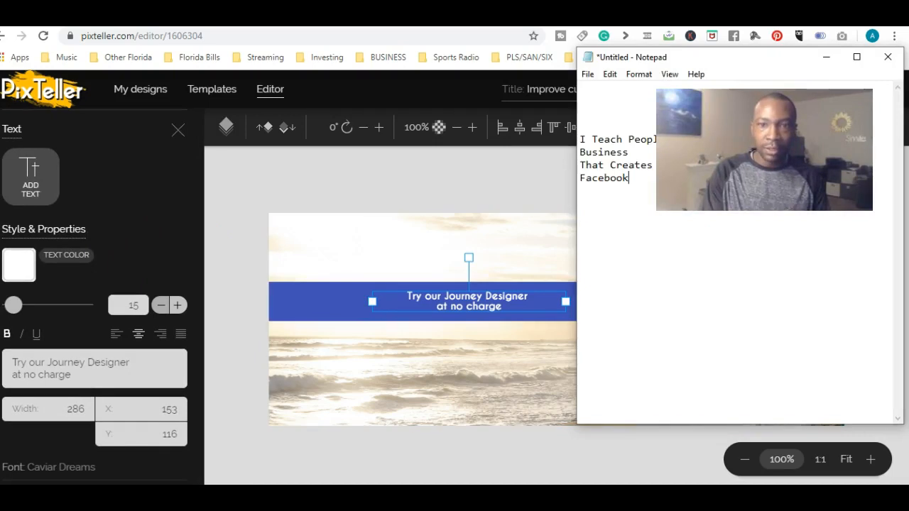
left_click_drag(643, 178, 578, 137)
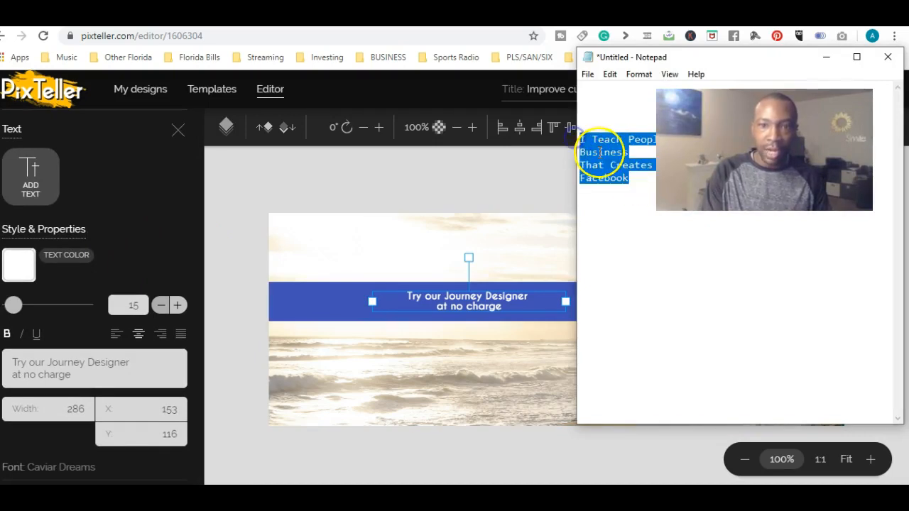
left_click(94, 379)
key("ctrl+a")
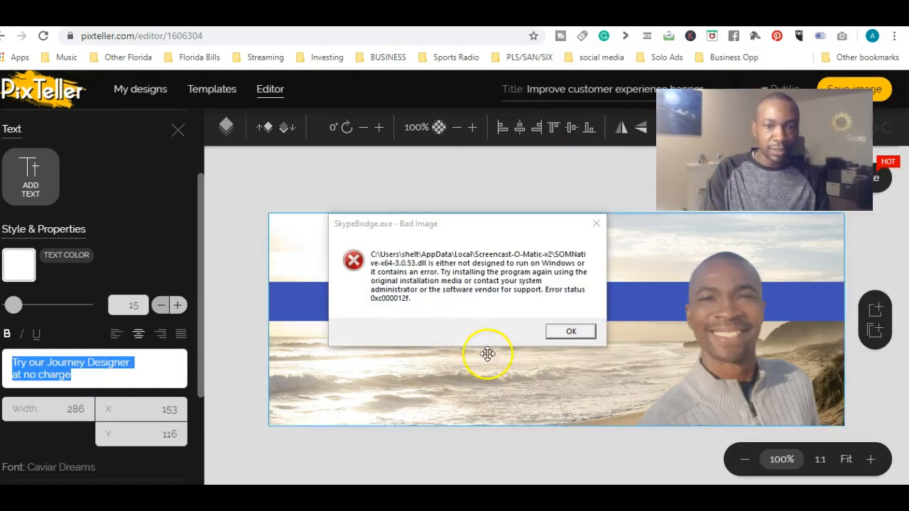
Dismiss the SkypeBridge.exe Bad Image error dialogs.
left_click(564, 331)
left_click(563, 331)
left_click(598, 223)
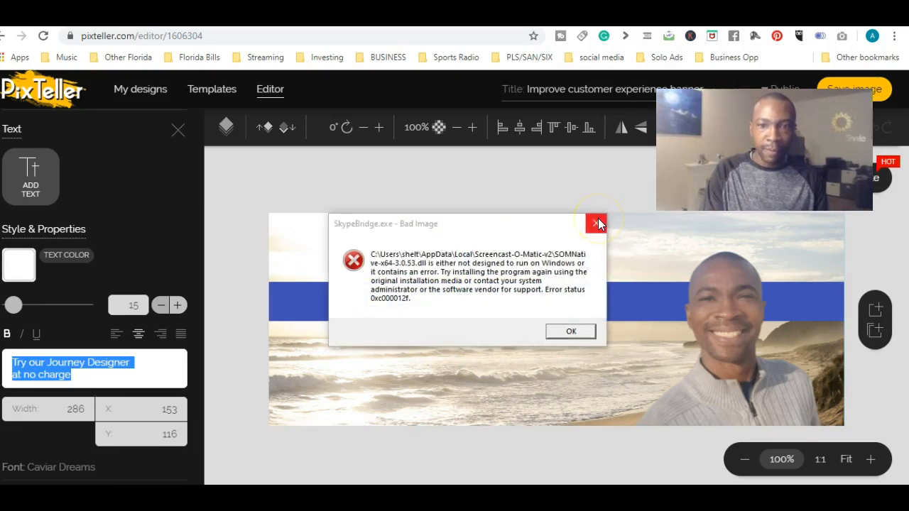
left_click(598, 223)
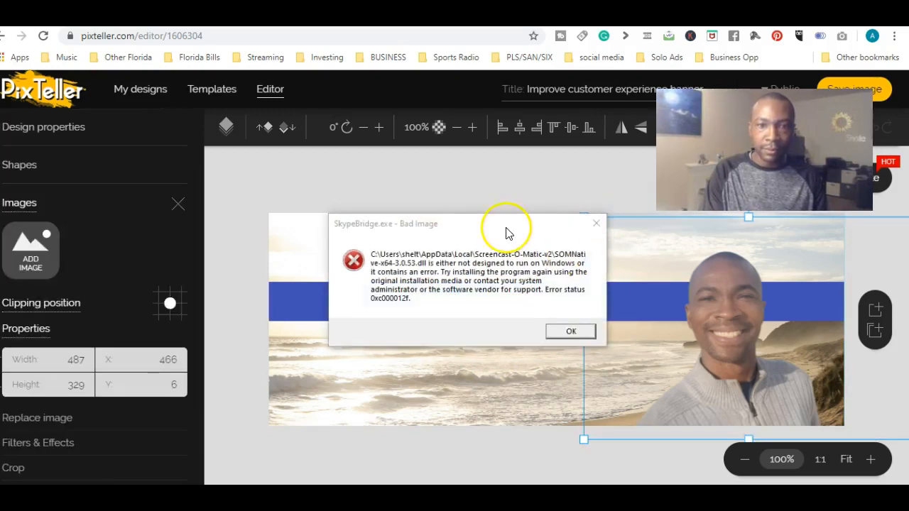
left_click(574, 330)
left_click(574, 325)
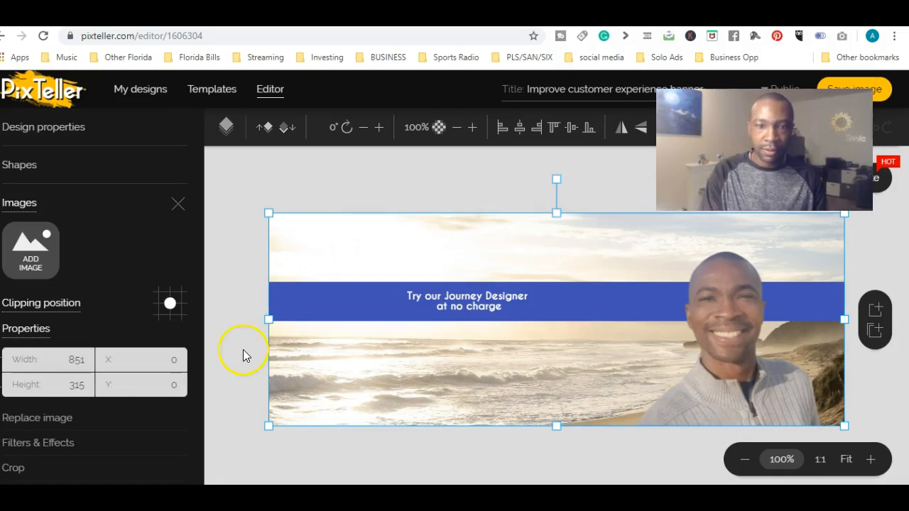
Replace the blue bar's text with "I Teach People How To Build A Booming Online Business That Creates Residual Income With The Power of Facebook".
left_click(243, 330)
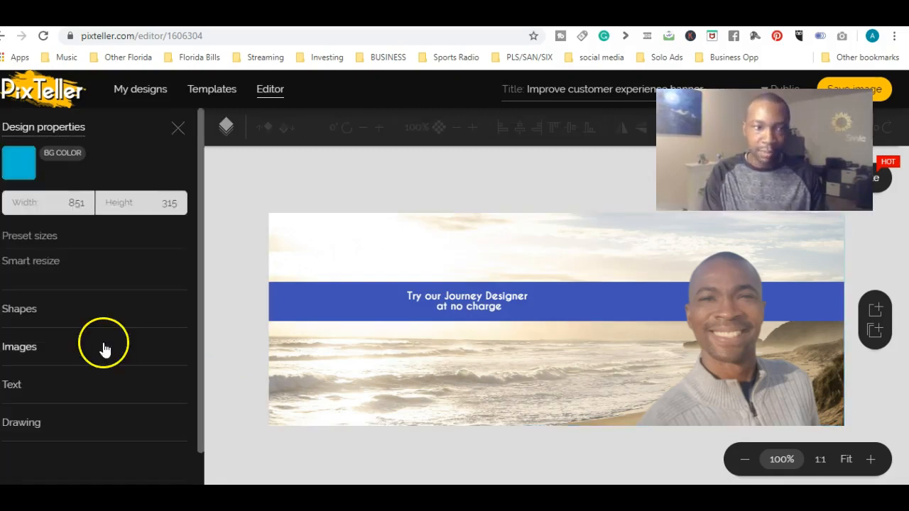
left_click(447, 295)
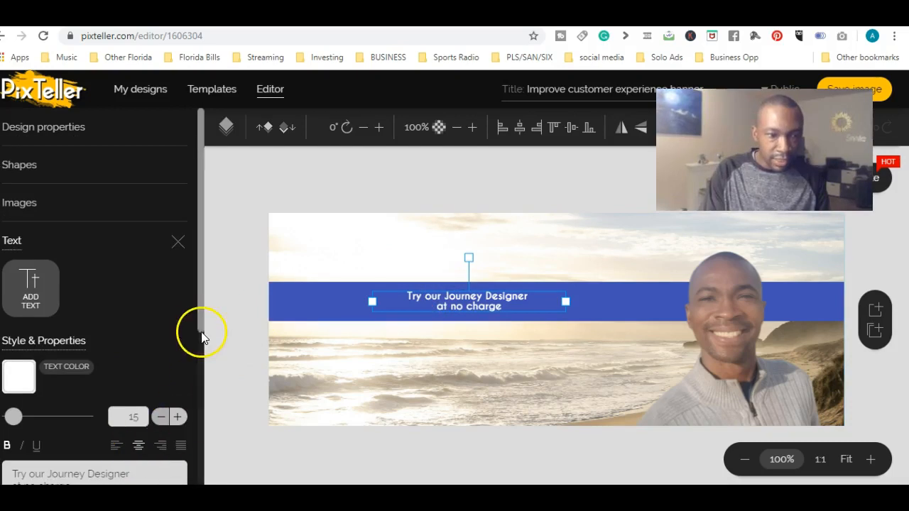
scroll(197, 365, "down", 4)
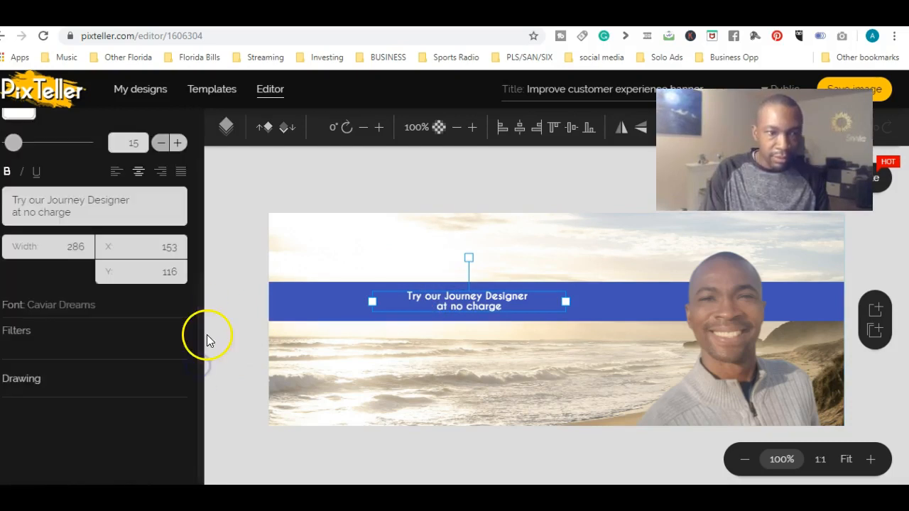
left_click_drag(81, 211, 13, 203)
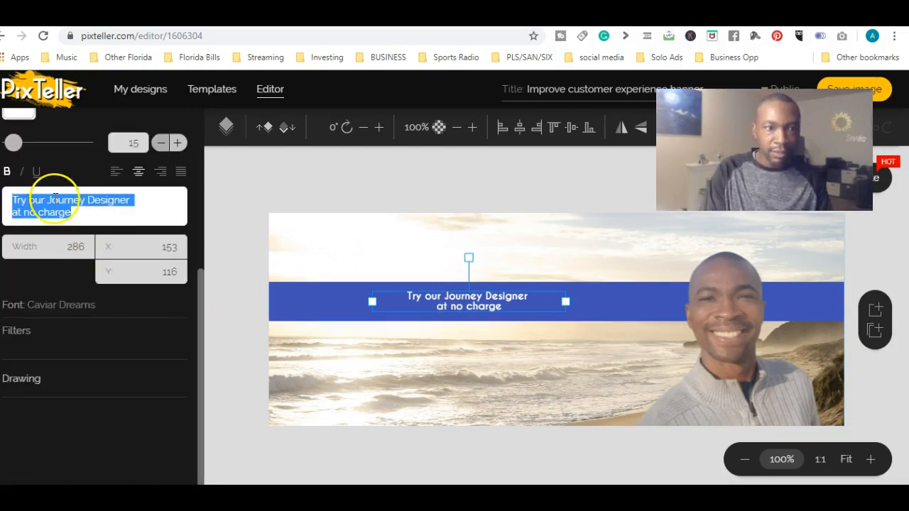
type("I Teach People How To Build A Booming Online Business That Creates Residual Income With The Power of Facebook")
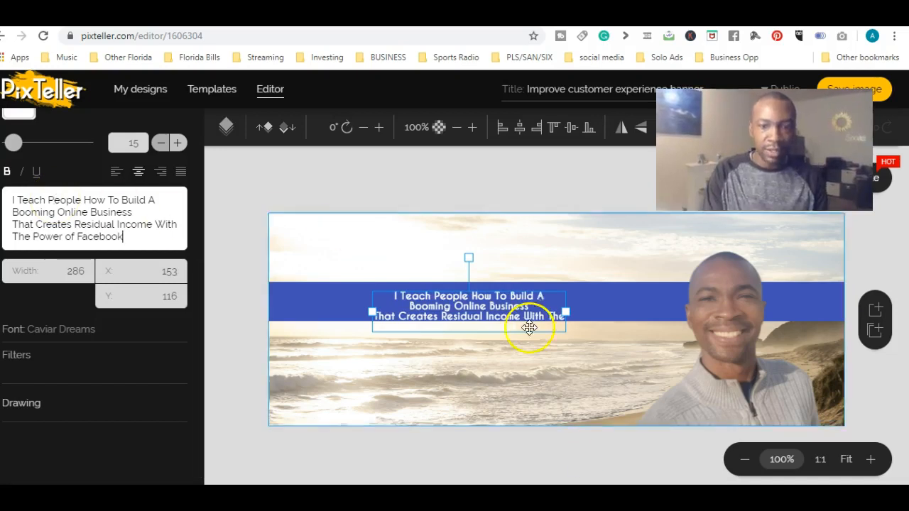
Bring up the Photos window with the background-free selfie and close it to return to the banner.
left_click(577, 497)
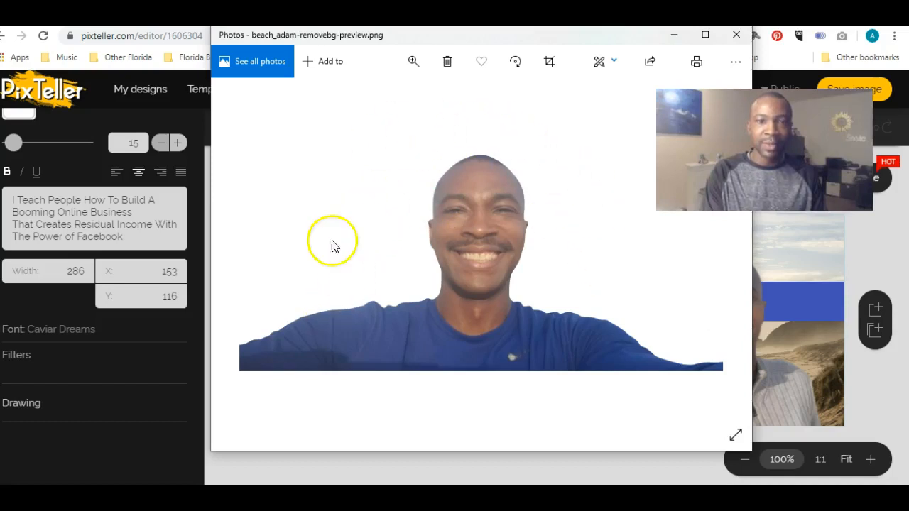
left_click(740, 38)
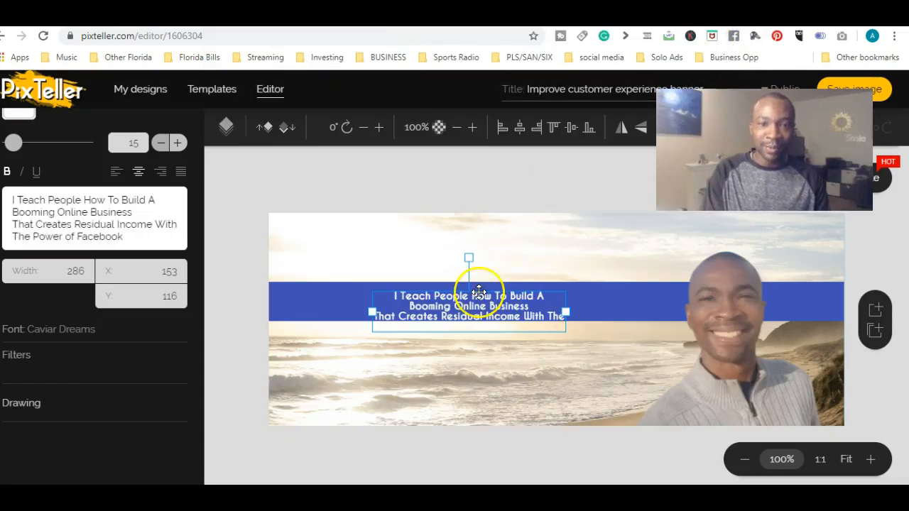
Widen the slogan's text box on both sides so the text fits on two lines inside the blue bar, and deselect it.
left_click(426, 297)
left_click_drag(373, 310, 306, 292)
left_click_drag(571, 309, 620, 303)
left_click(419, 331)
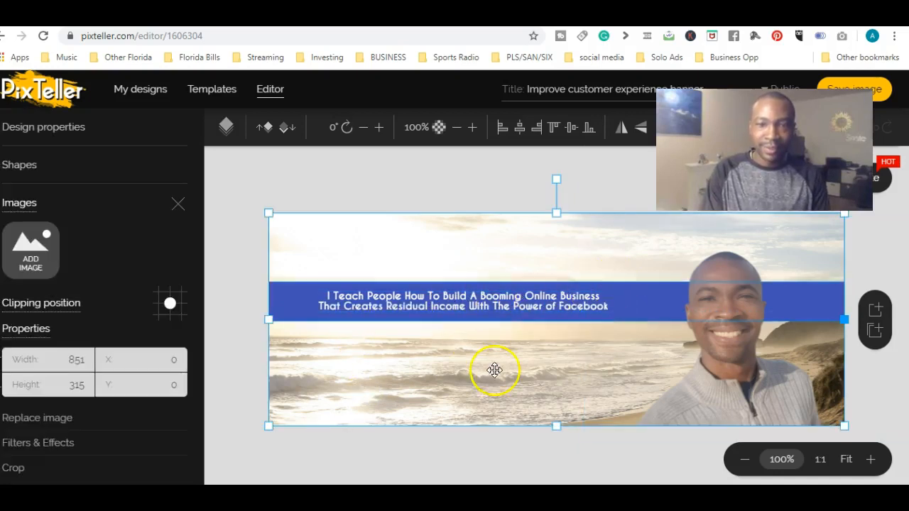
left_click(242, 406)
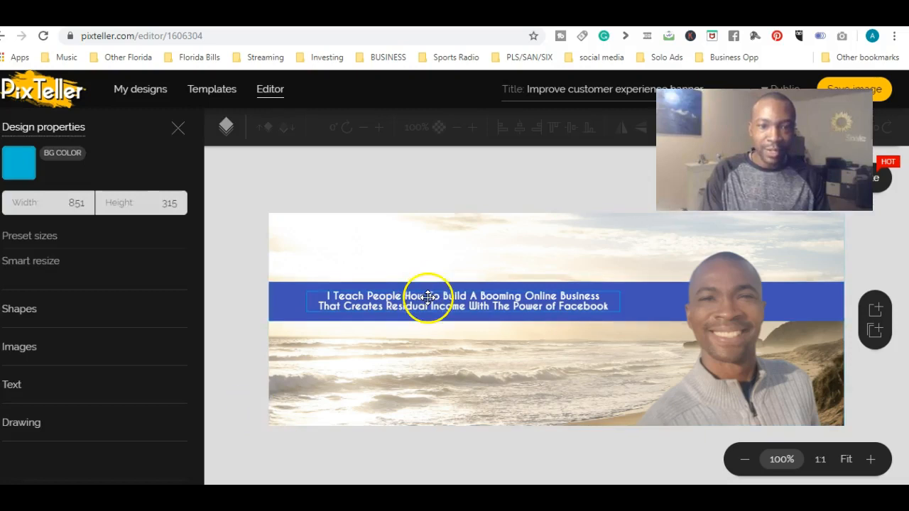
Enlarge the blue bar's slogan, trying font size 30 before settling on size 20.
left_click(426, 297)
double_click(121, 416)
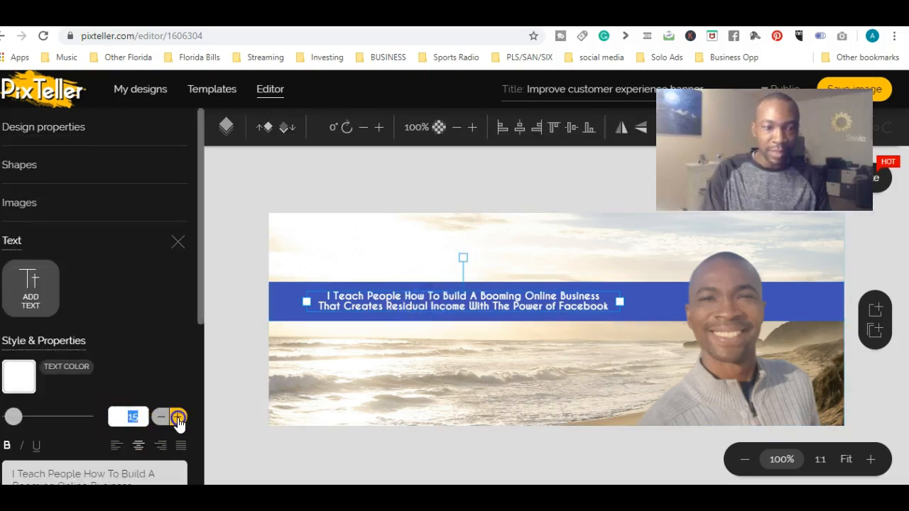
key("Return")
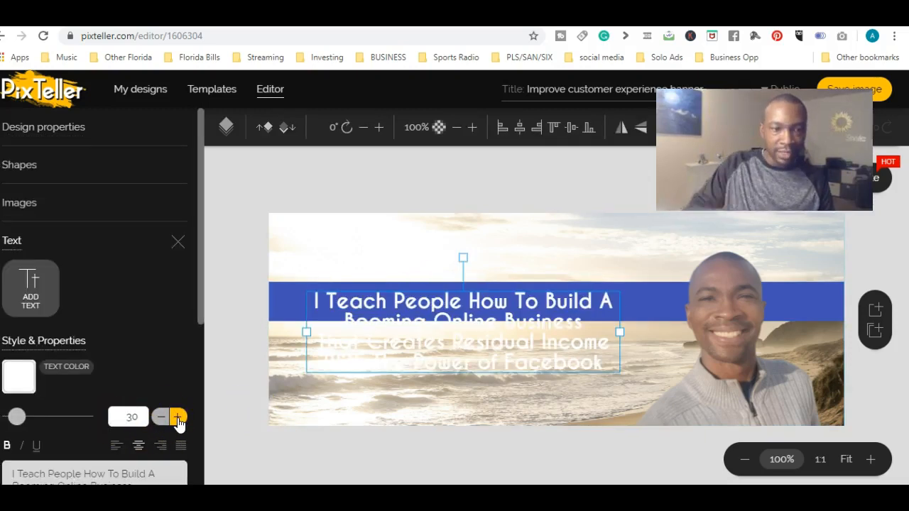
left_click(120, 418)
double_click(120, 417)
type("20")
key("Return")
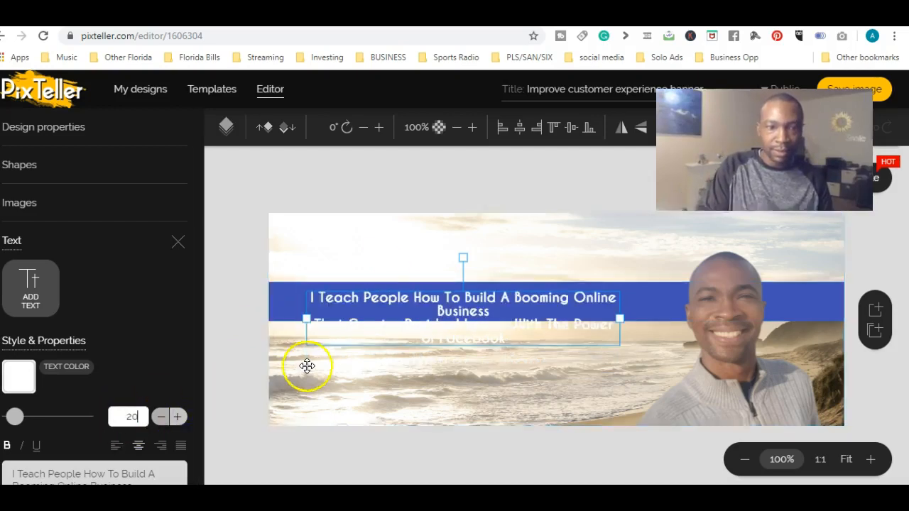
Extend the slogan's text box toward the banner's left edge to make room for the larger text.
left_click_drag(306, 317, 288, 313)
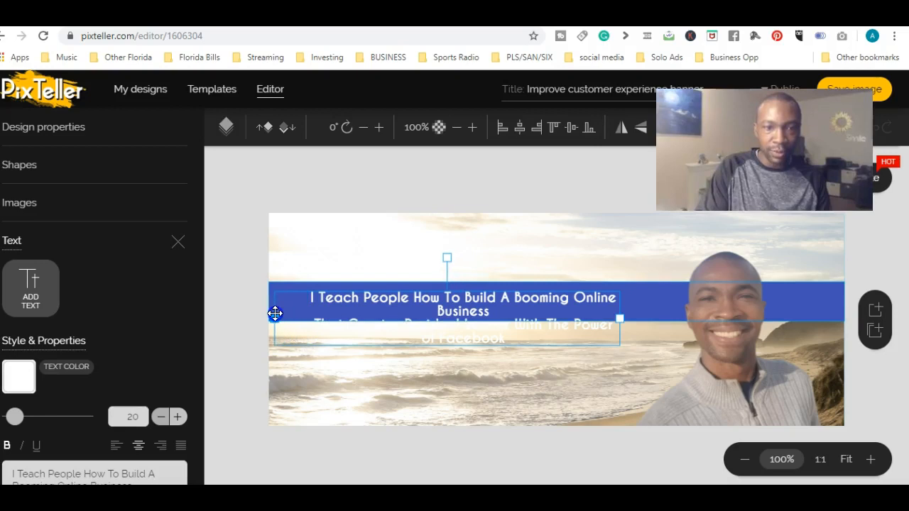